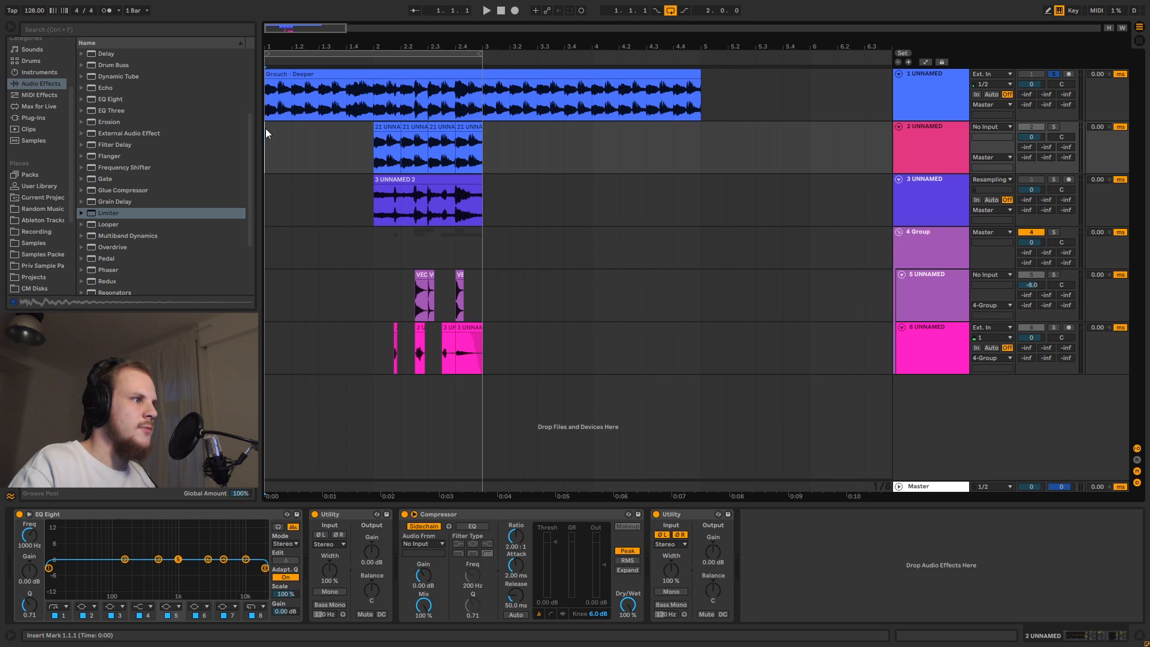
Play the start of the Grouch - Deeper reference, and loop the section from 2.1.1 to 3.1.1
key(space)
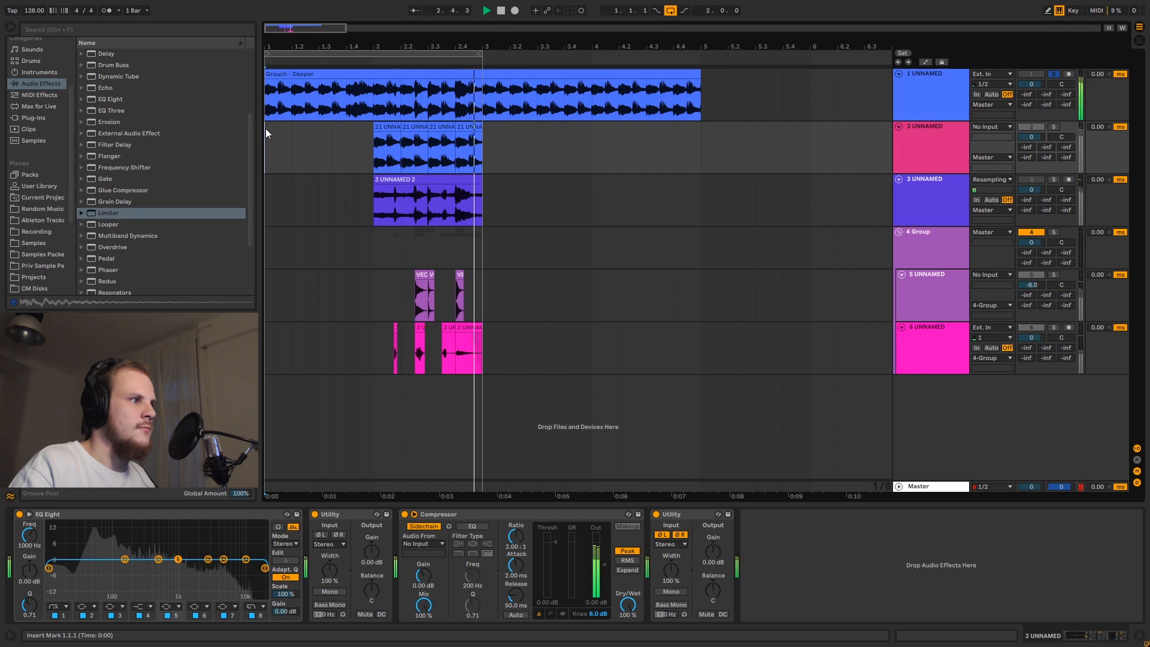
key(space)
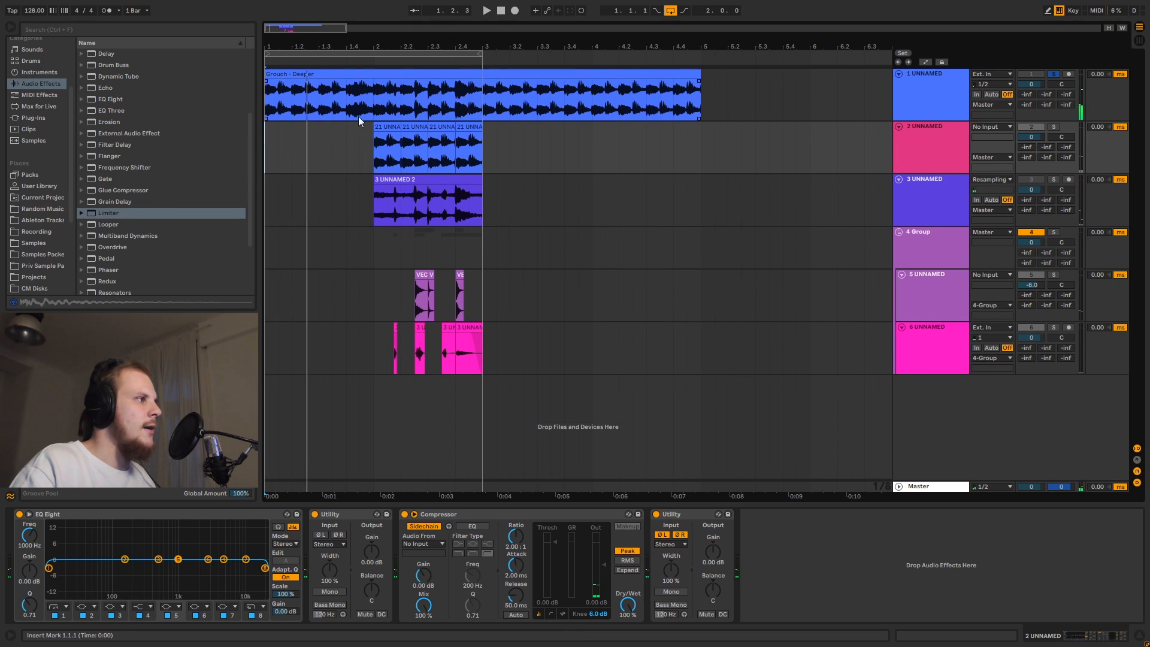
drag(366, 99, 476, 99)
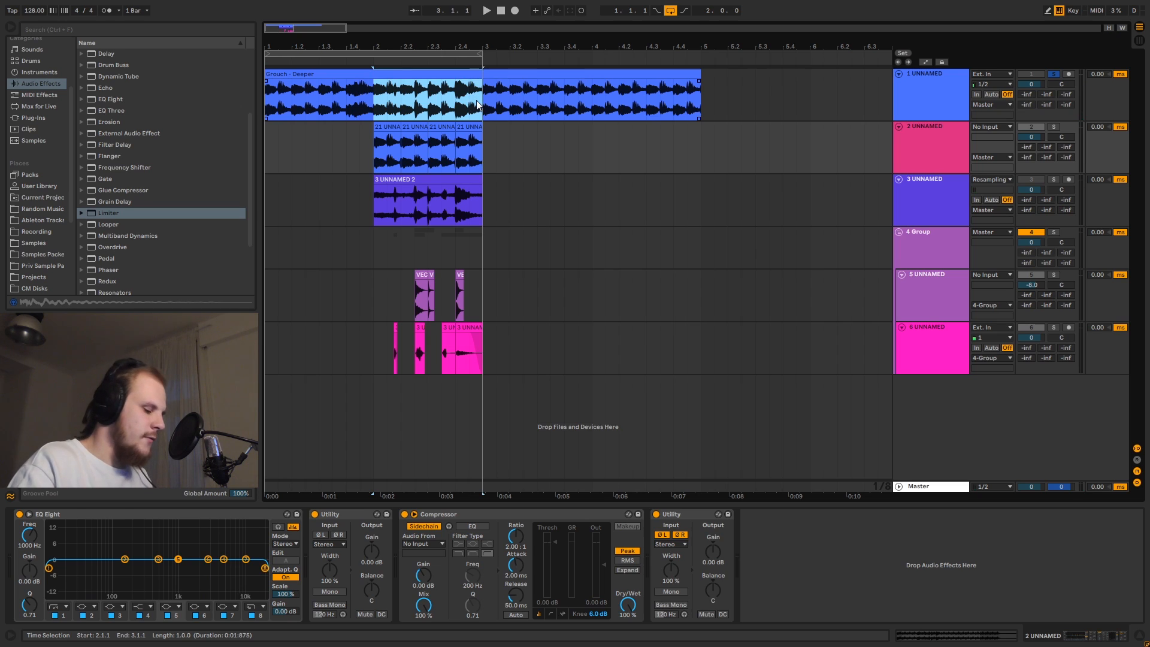
key(ctrl+l)
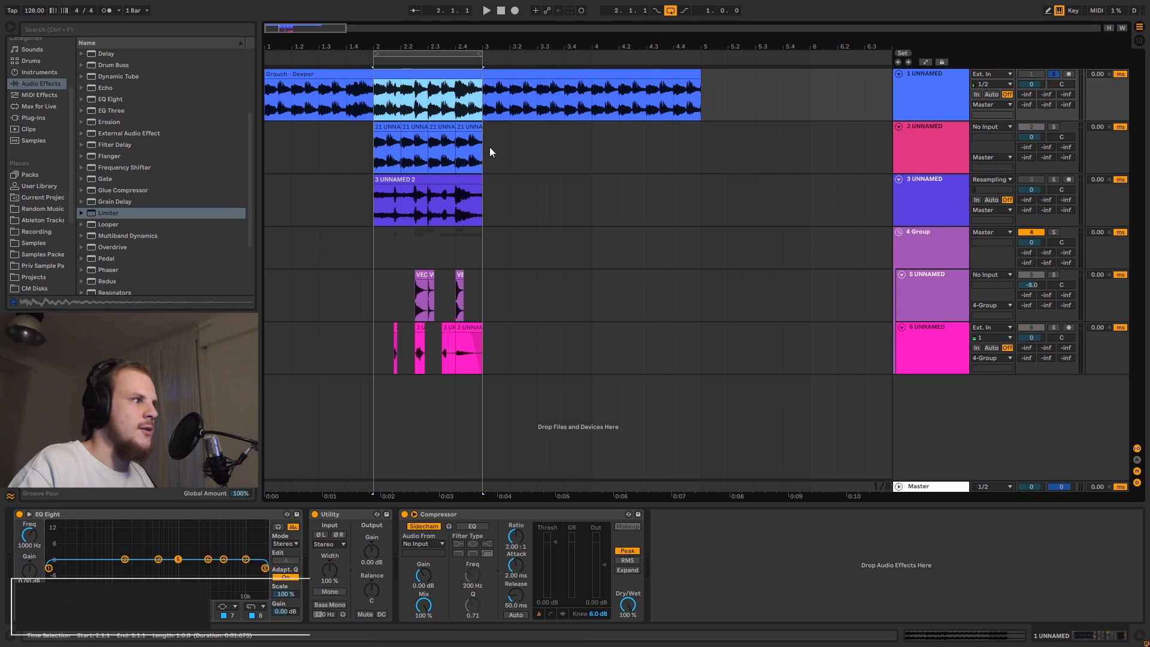
Examine the second clip on track 2 against the reference track's beat from 1.2.1 to 1.3.1
click(415, 128)
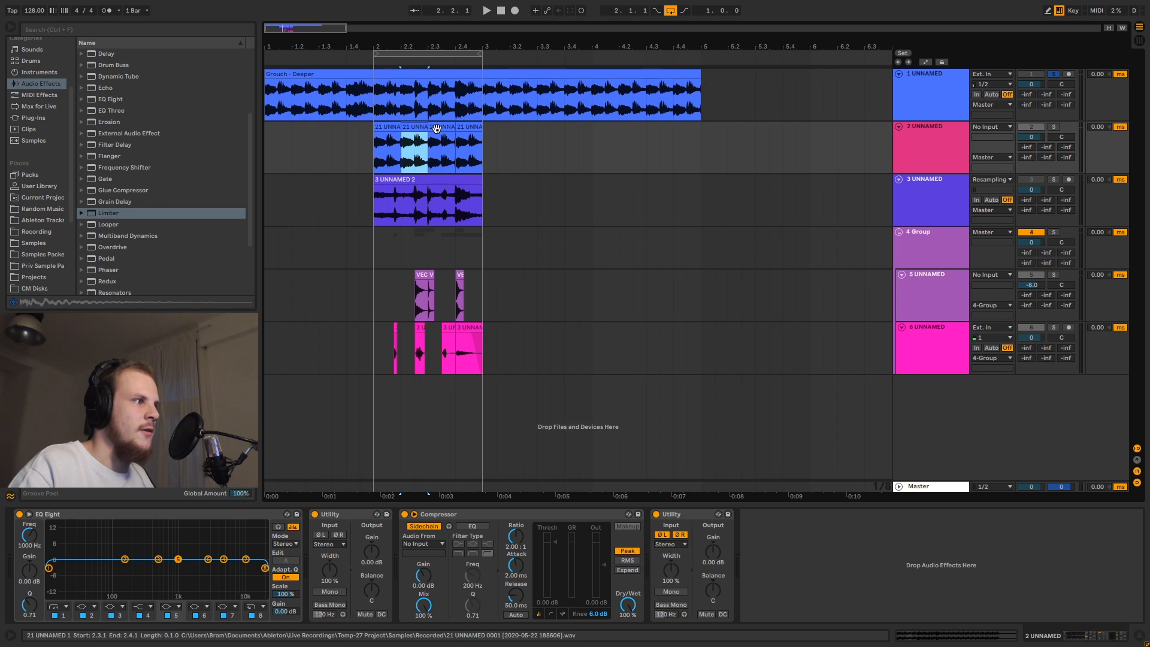
drag(382, 44, 559, 119)
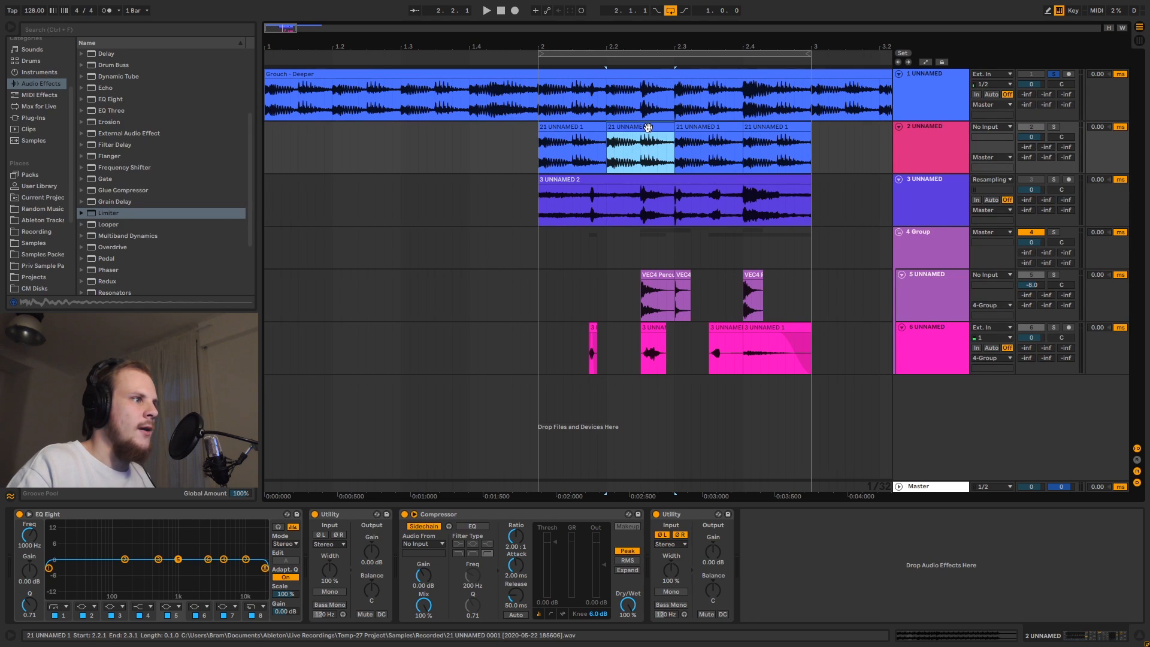
drag(325, 96, 363, 100)
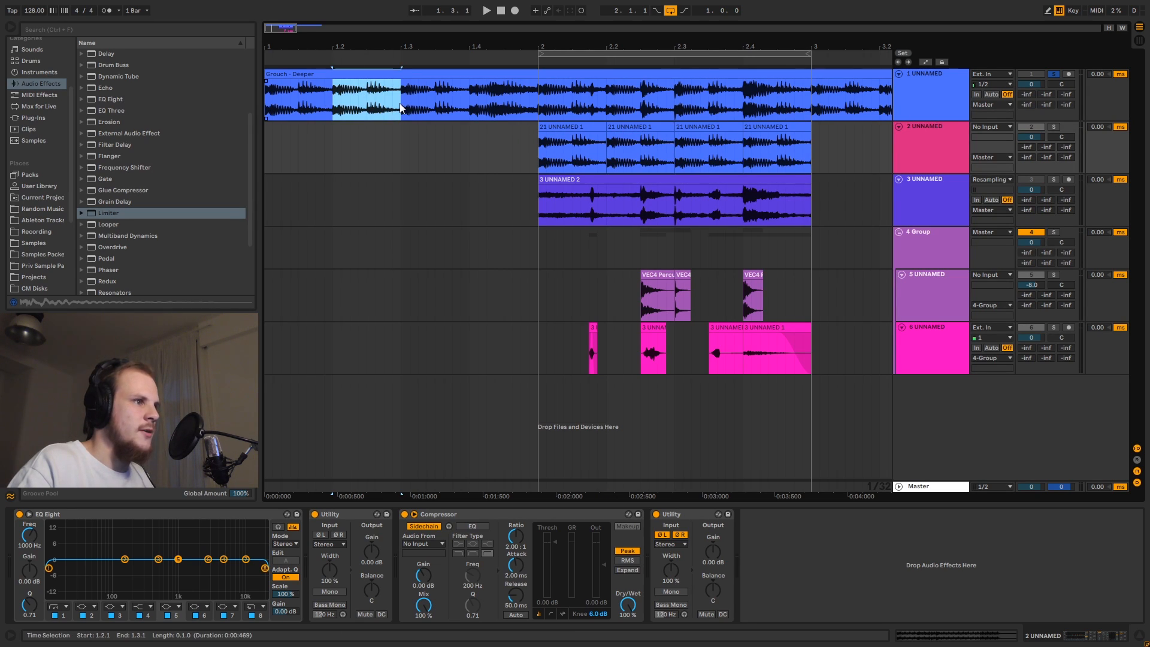
Solo track 2 and listen to its repeated clips from 2.1.1
click(929, 144)
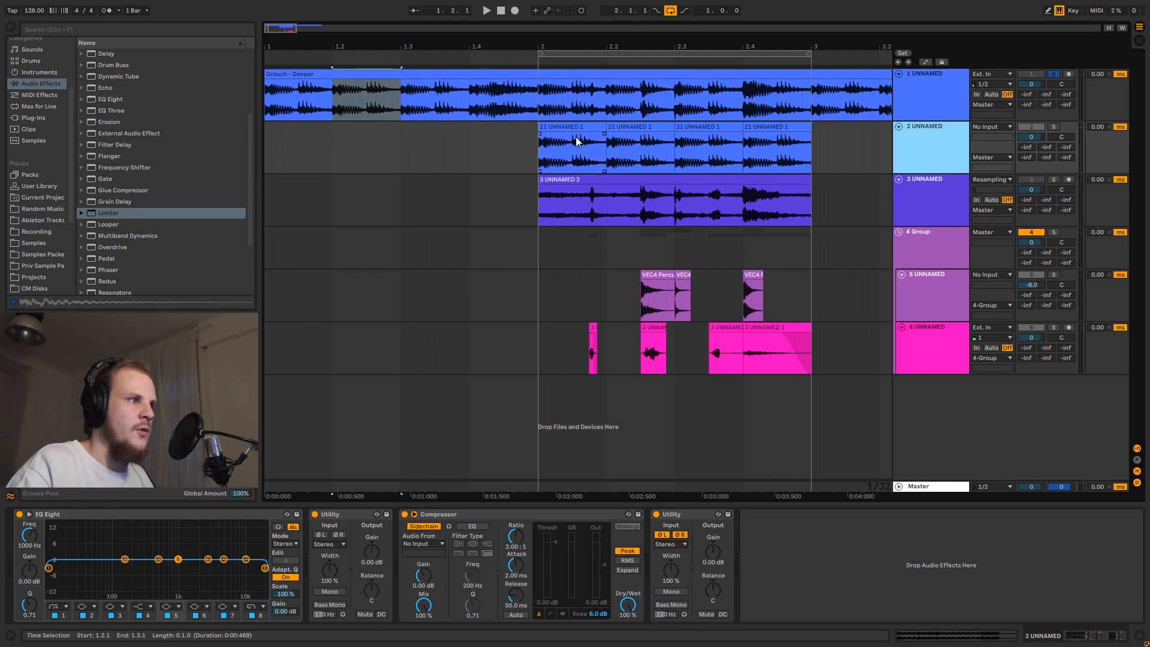
click(539, 149)
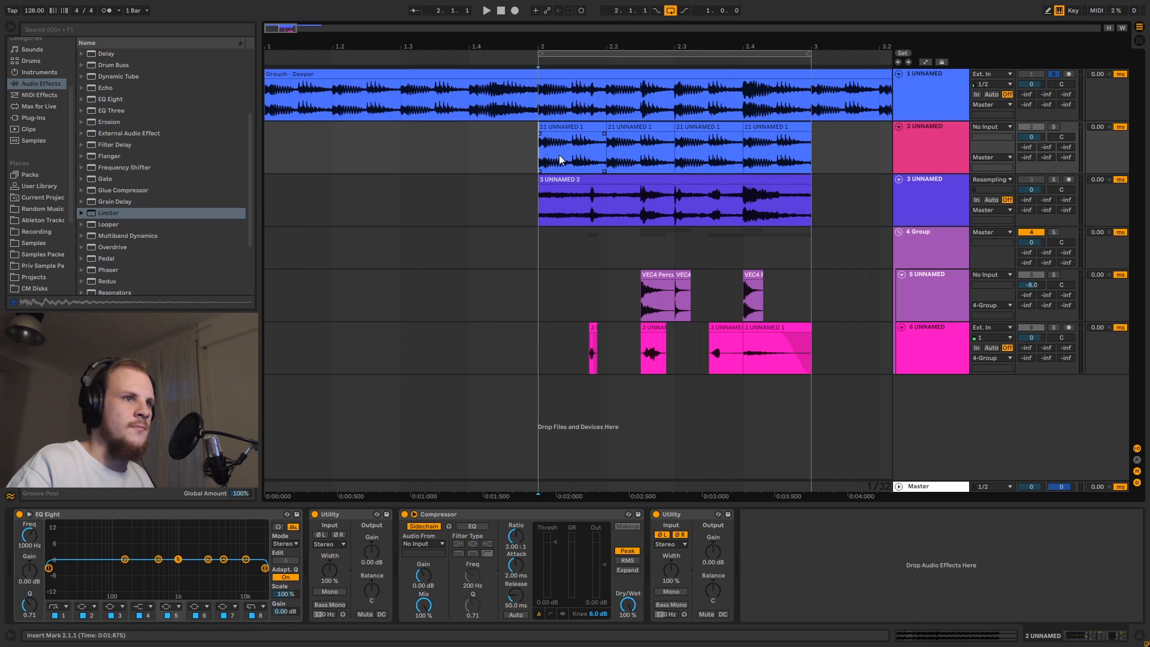
click(1054, 127)
key(space)
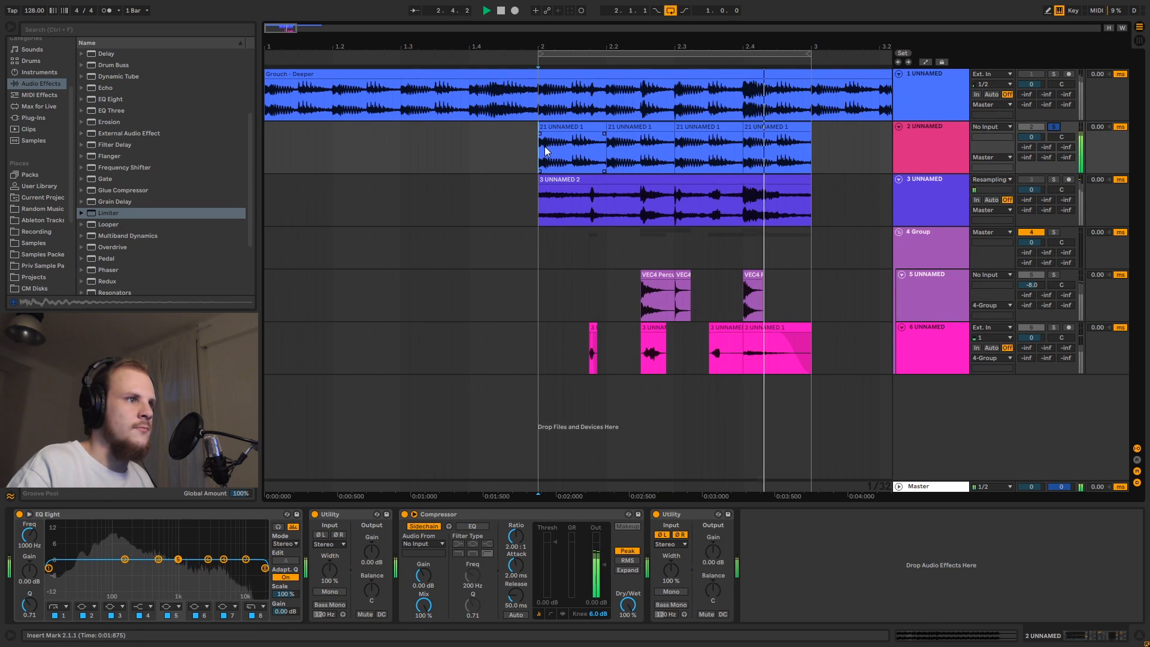
key(space)
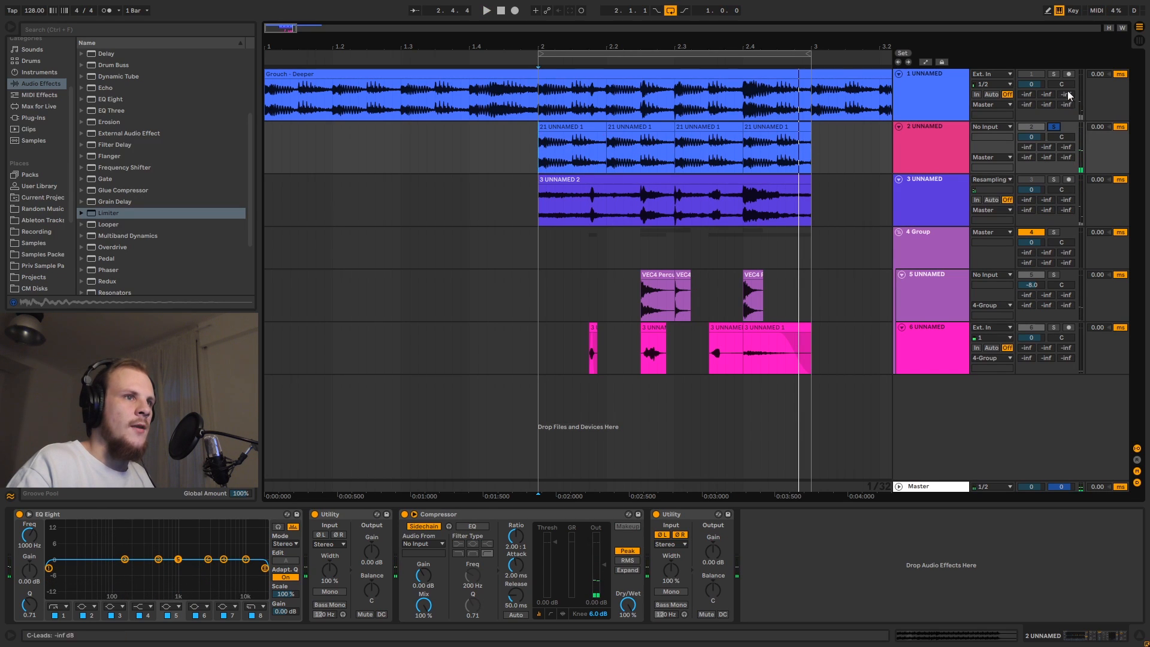
Add track 1 to the solo and listen to it together with track 2 from 2.1.1
ctrl+click(1054, 73)
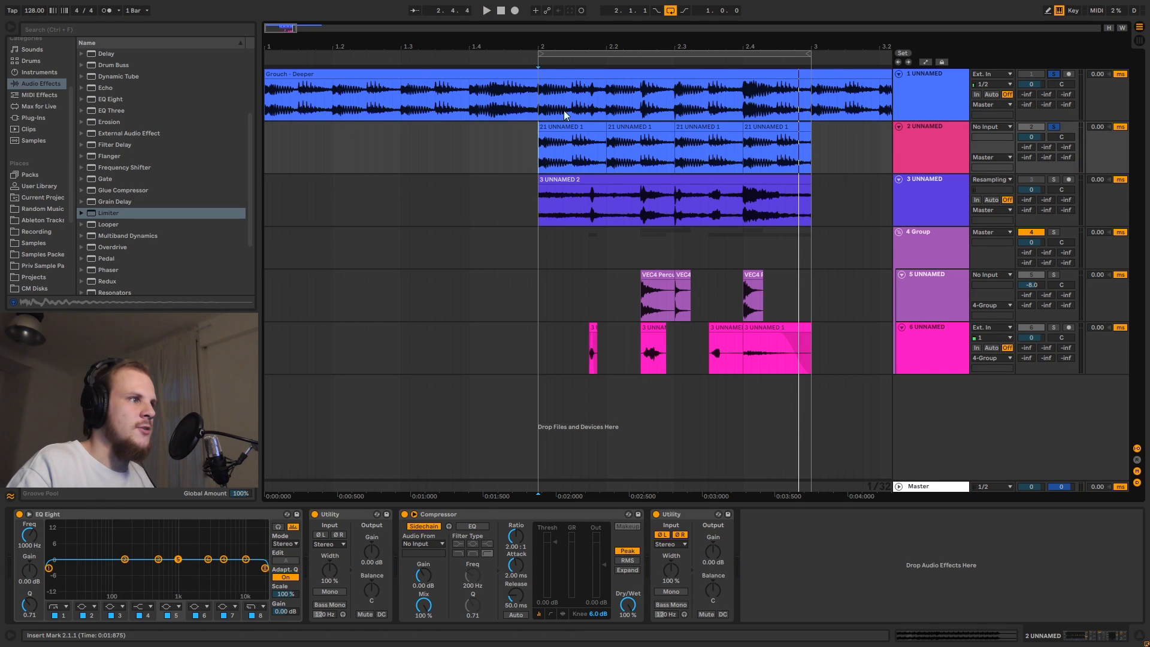
click(541, 94)
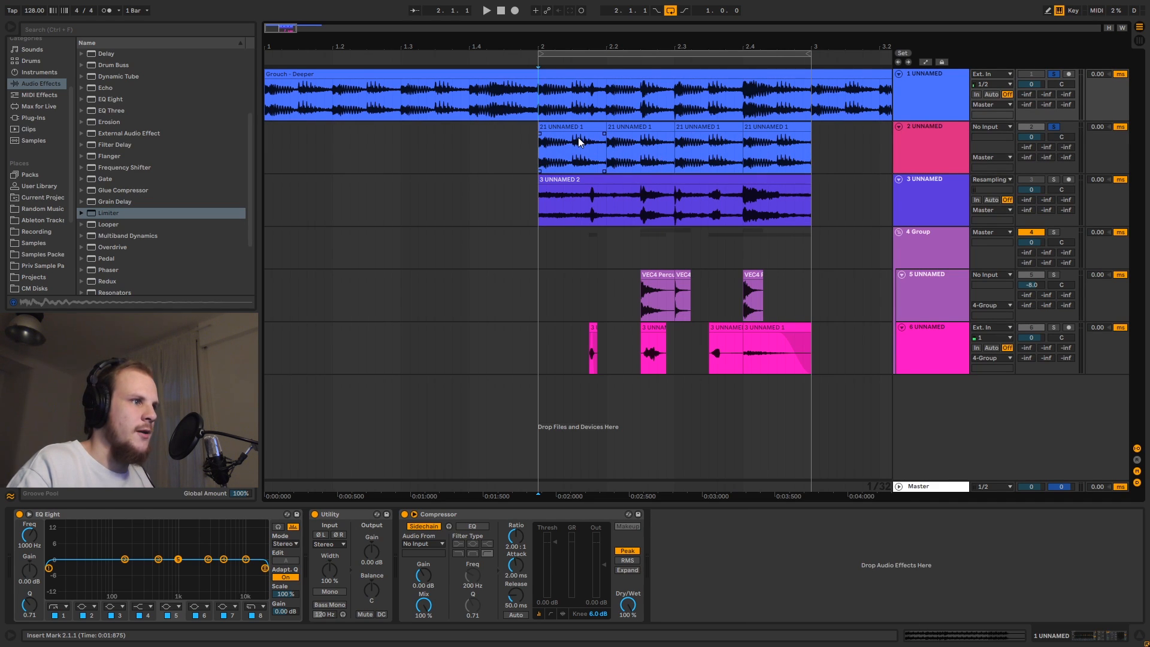
key(space)
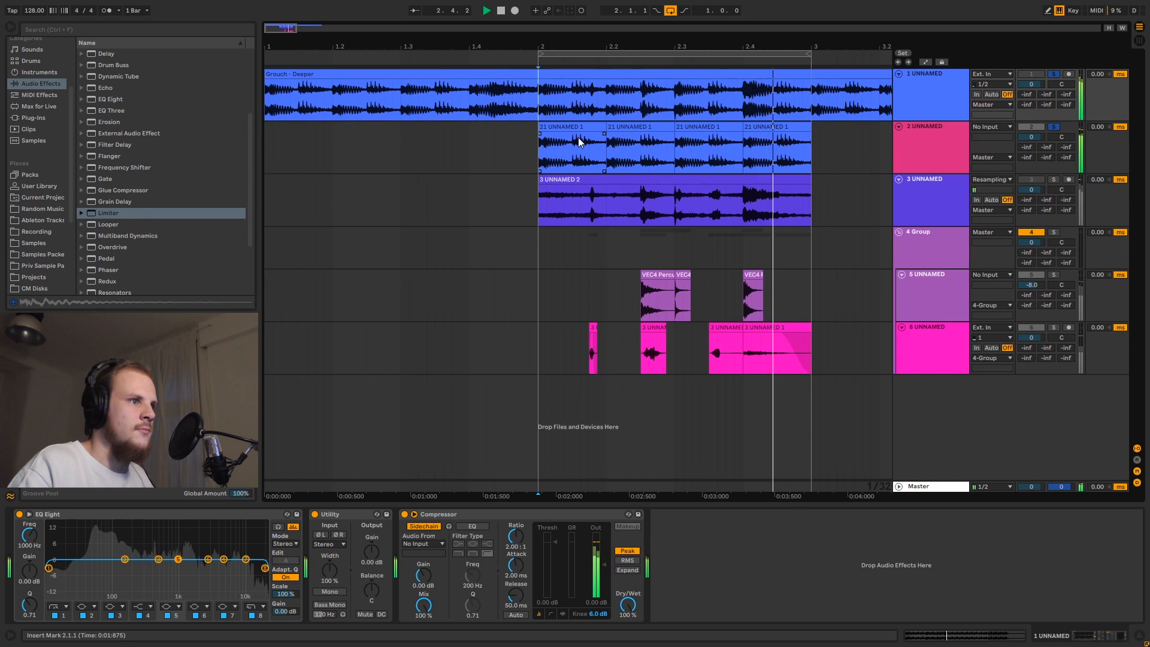
key(space)
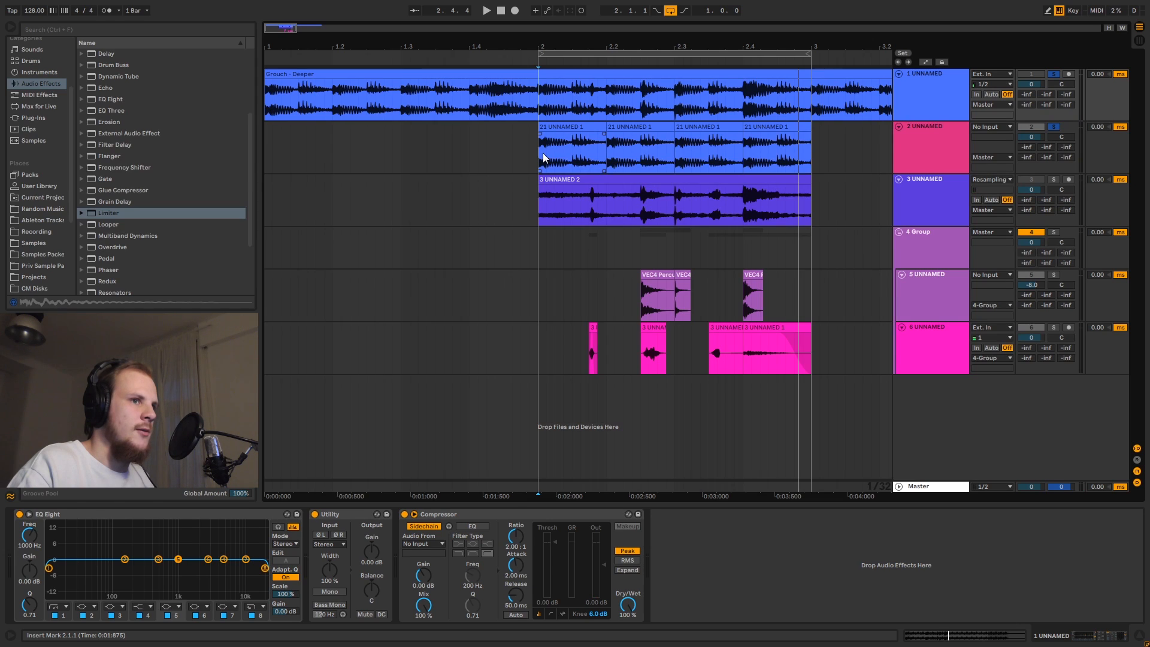
Examine how the waveforms of tracks 1 and 2 line up in detail at the start of bar 2
click(634, 164)
drag(544, 46, 540, 135)
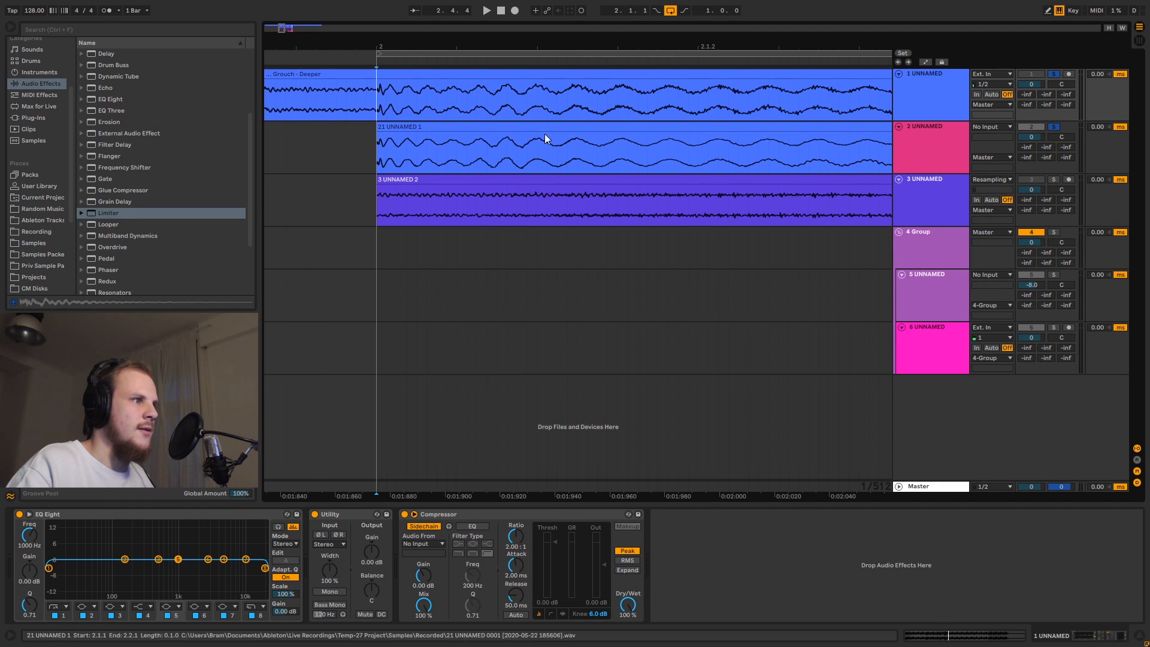
drag(530, 45, 529, 12)
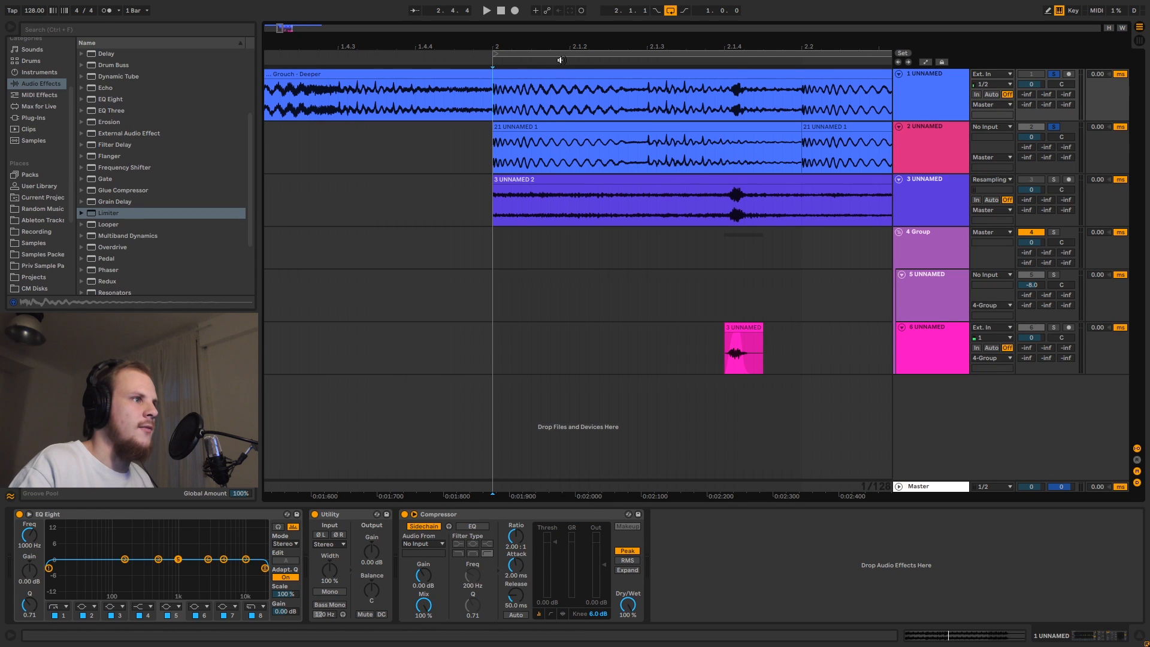
drag(557, 51, 476, 15)
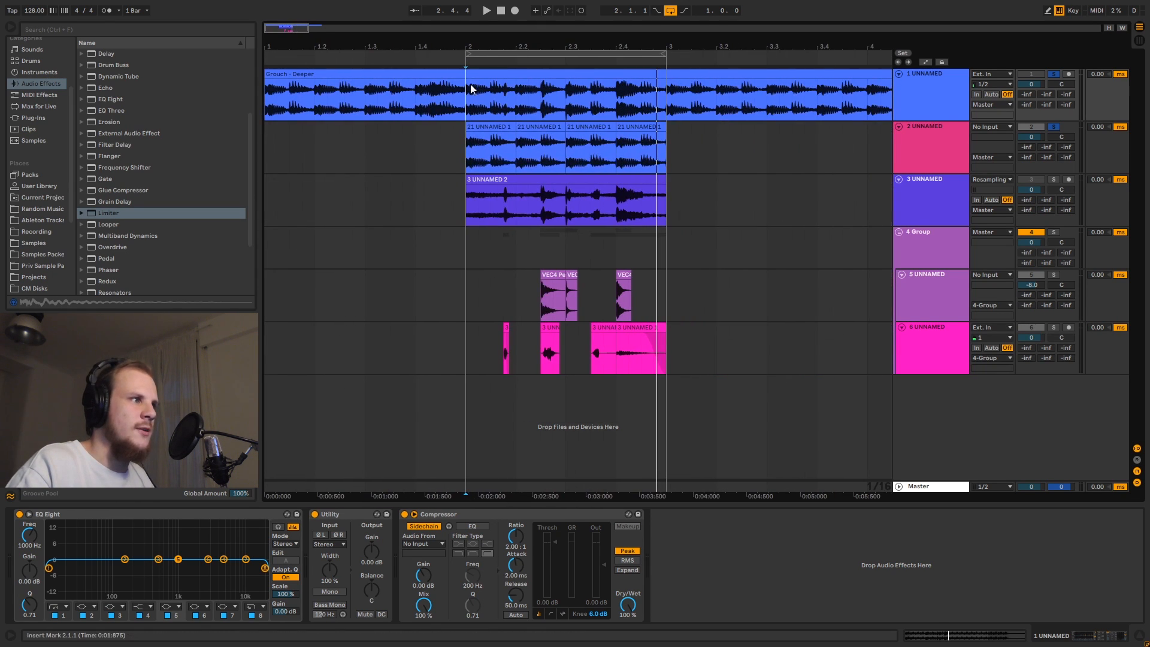
Solo track 3 and listen to its resampled clip from 2.1.1
click(531, 181)
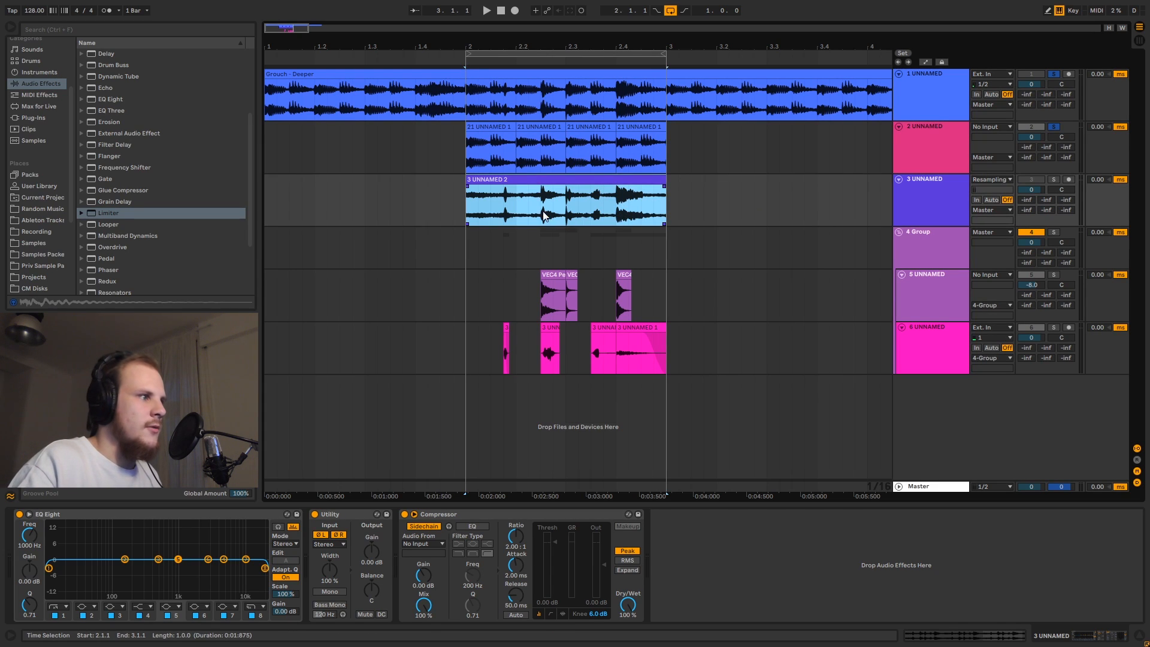
click(470, 199)
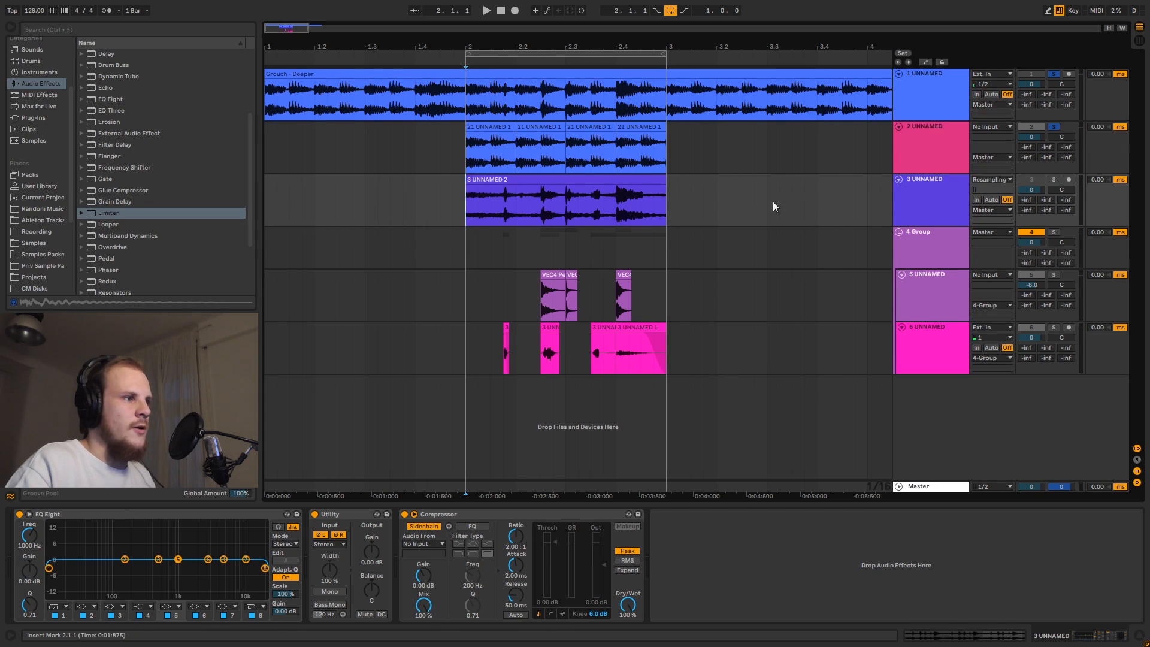
click(1054, 179)
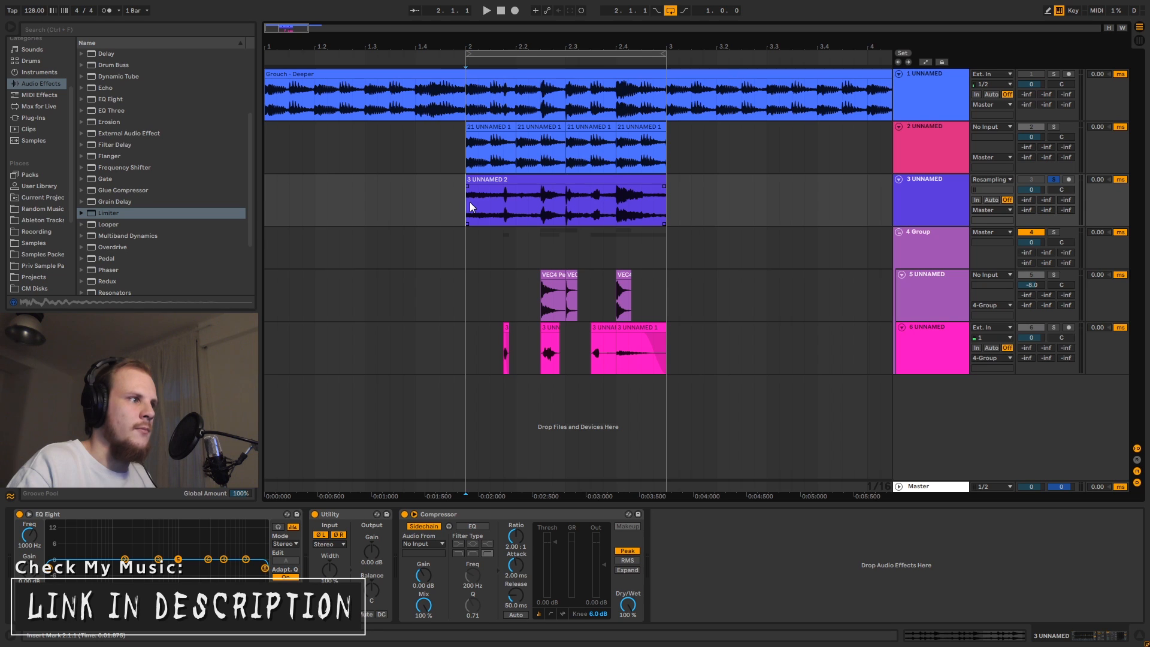
key(space)
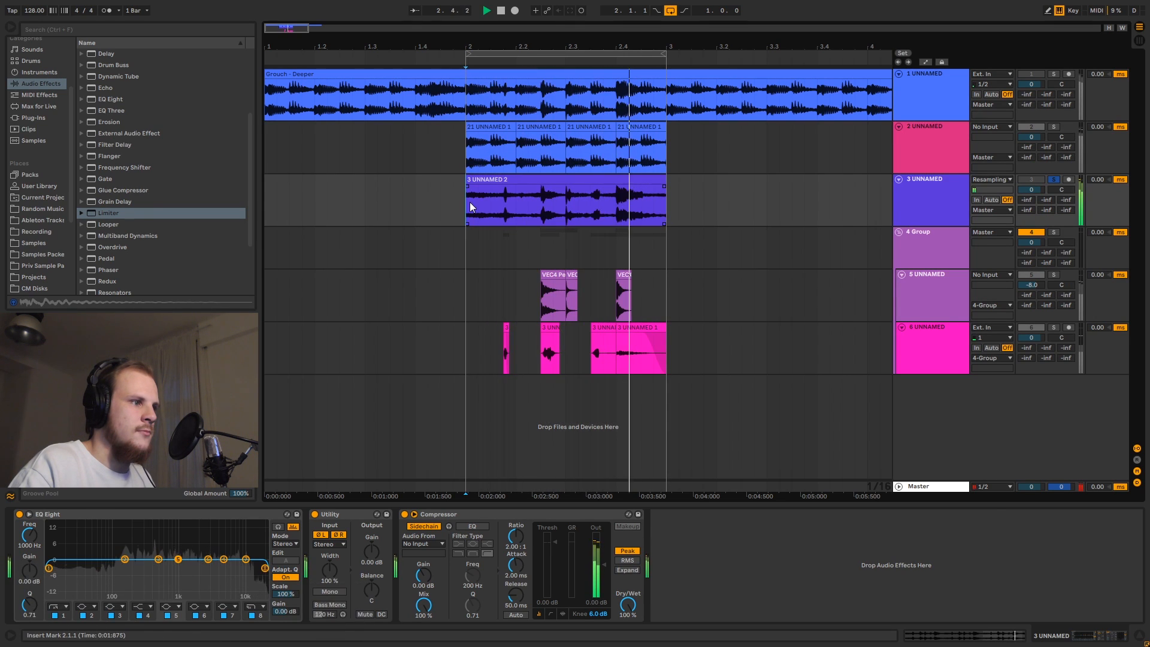
key(space)
Solo the 4 Group track and listen to its layered sounds from 2.1.1
click(1053, 232)
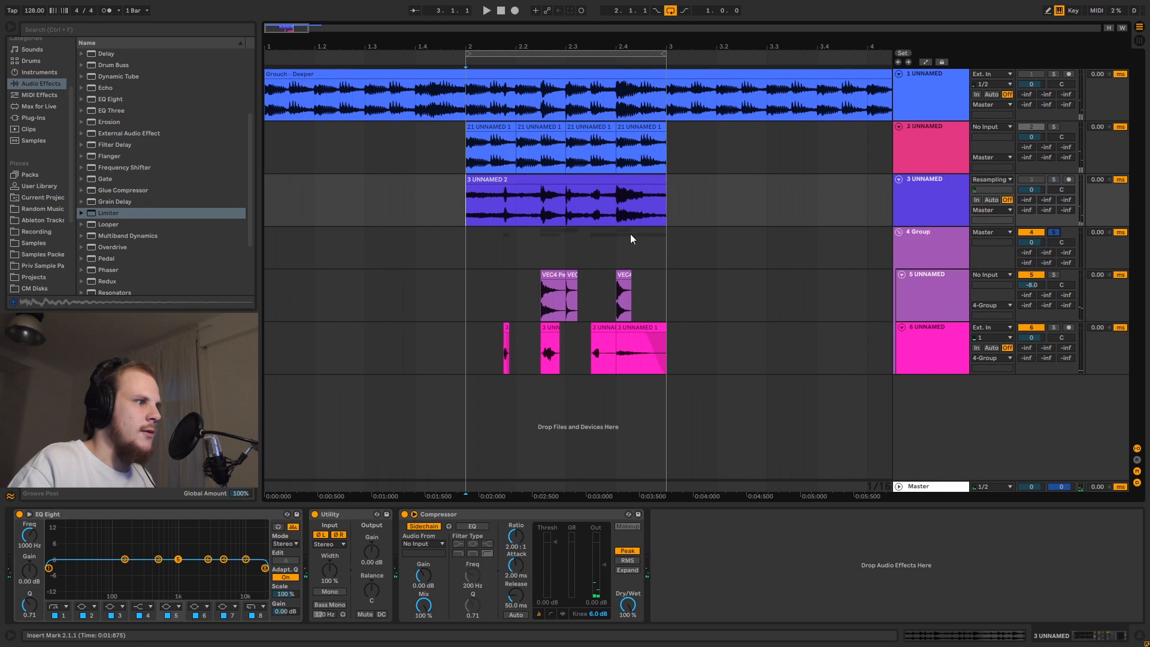
click(474, 234)
key(space)
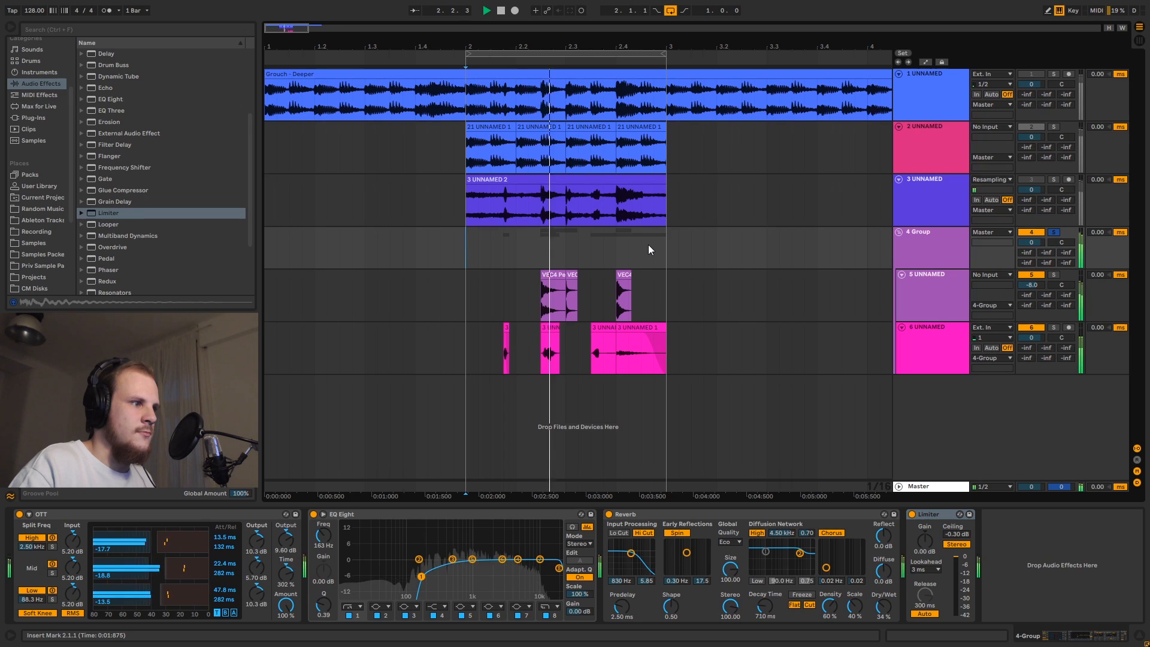
key(space)
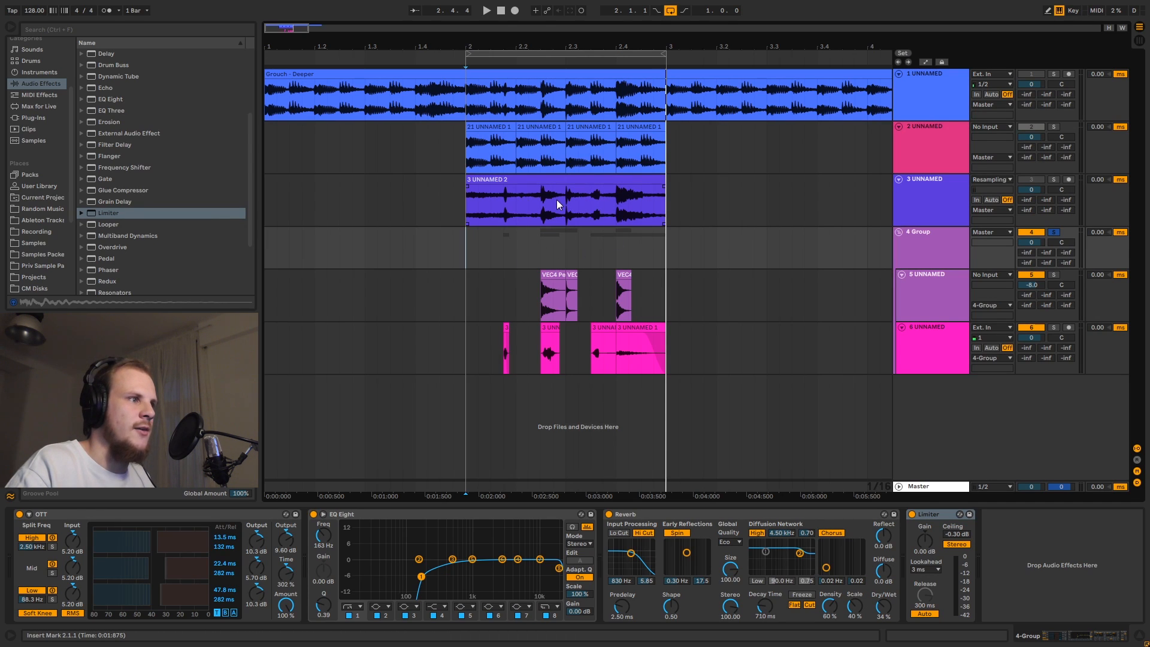
Solo track 3, listen to it from 2.3.3, and place the insert marker at 2.4.1
drag(387, 49, 386, 42)
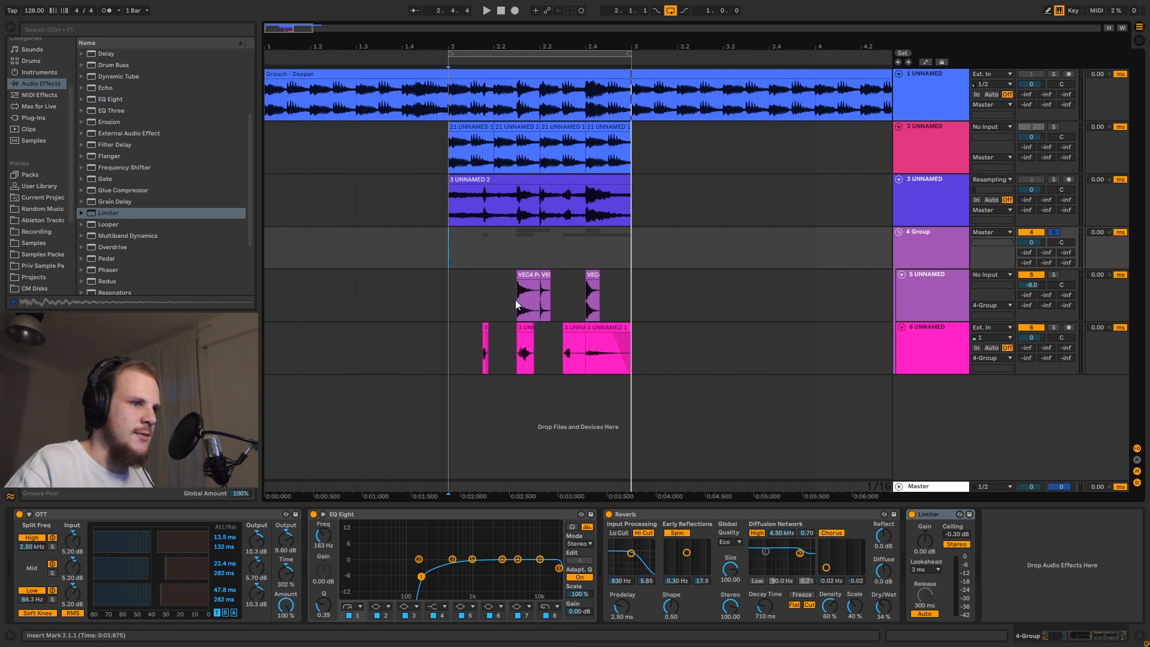
drag(497, 47, 532, 72)
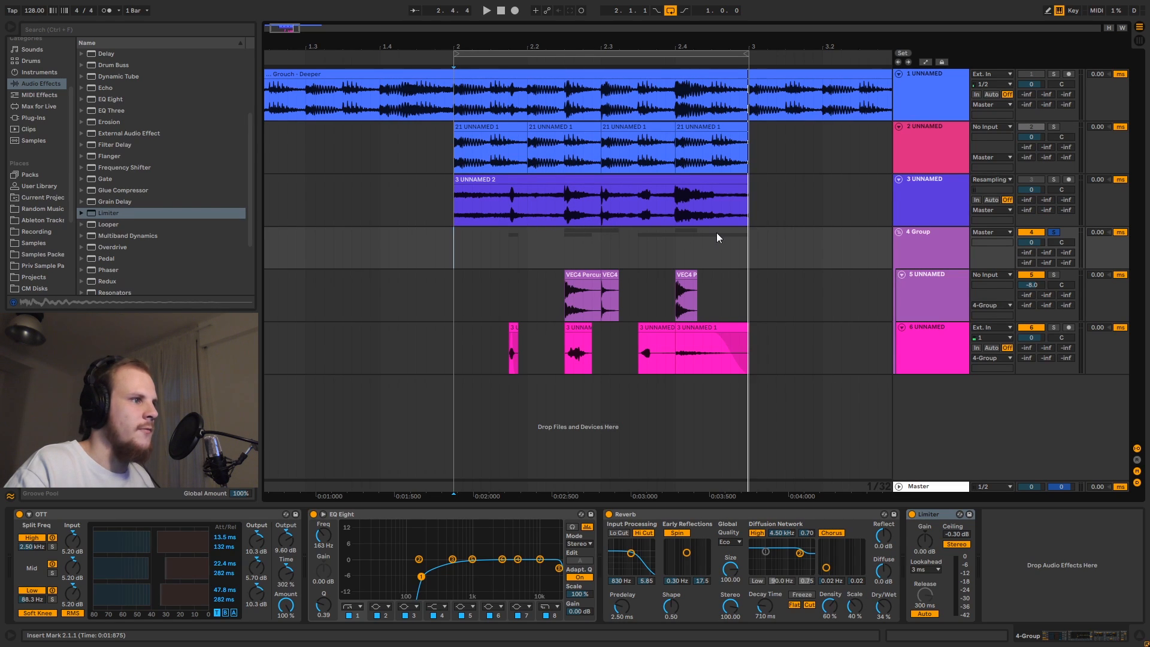
click(639, 204)
key(space)
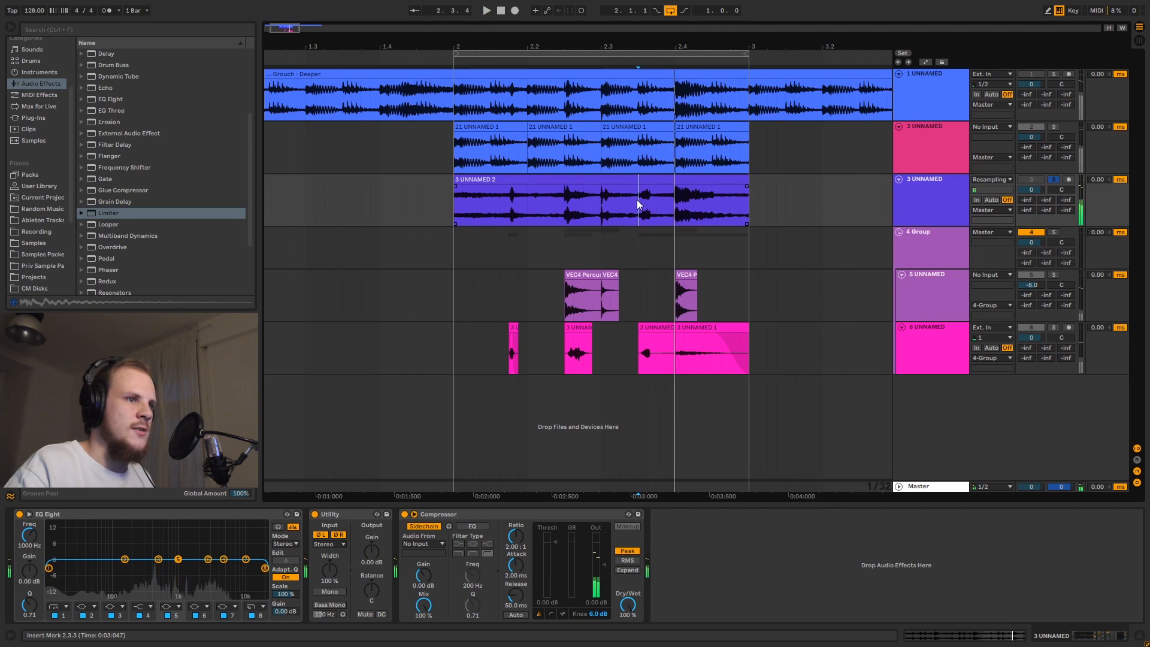
key(space)
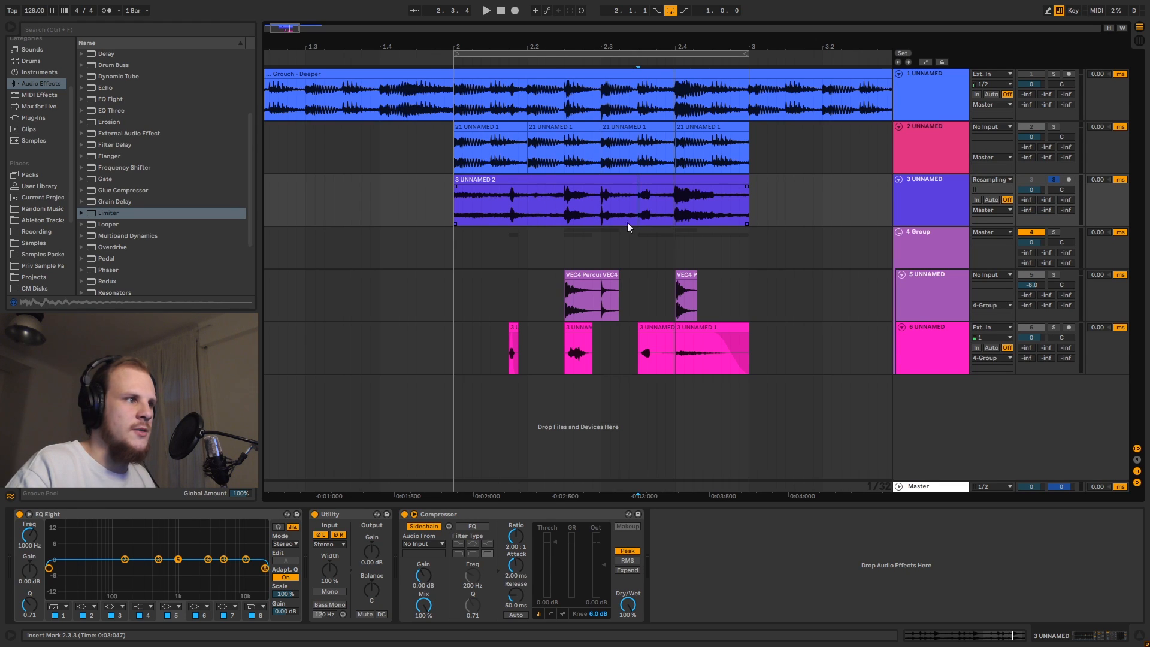
drag(568, 203, 727, 213)
click(670, 211)
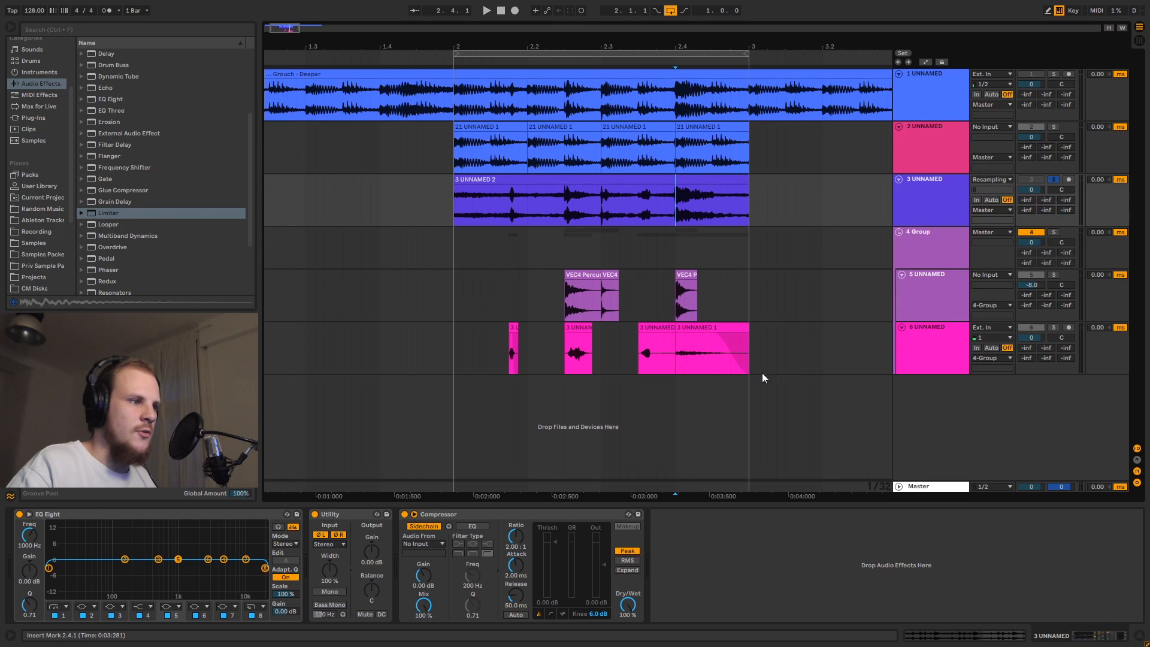
Solo track 6 and listen to its short clips from 2.1.4
click(462, 335)
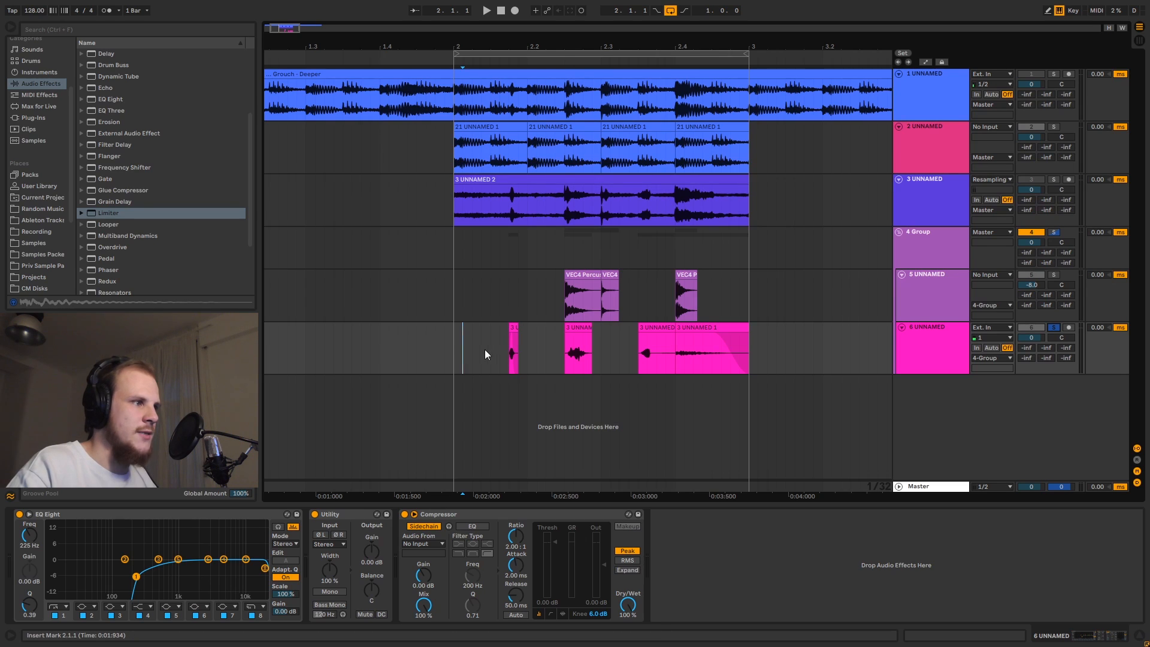
click(514, 326)
click(508, 354)
key(space)
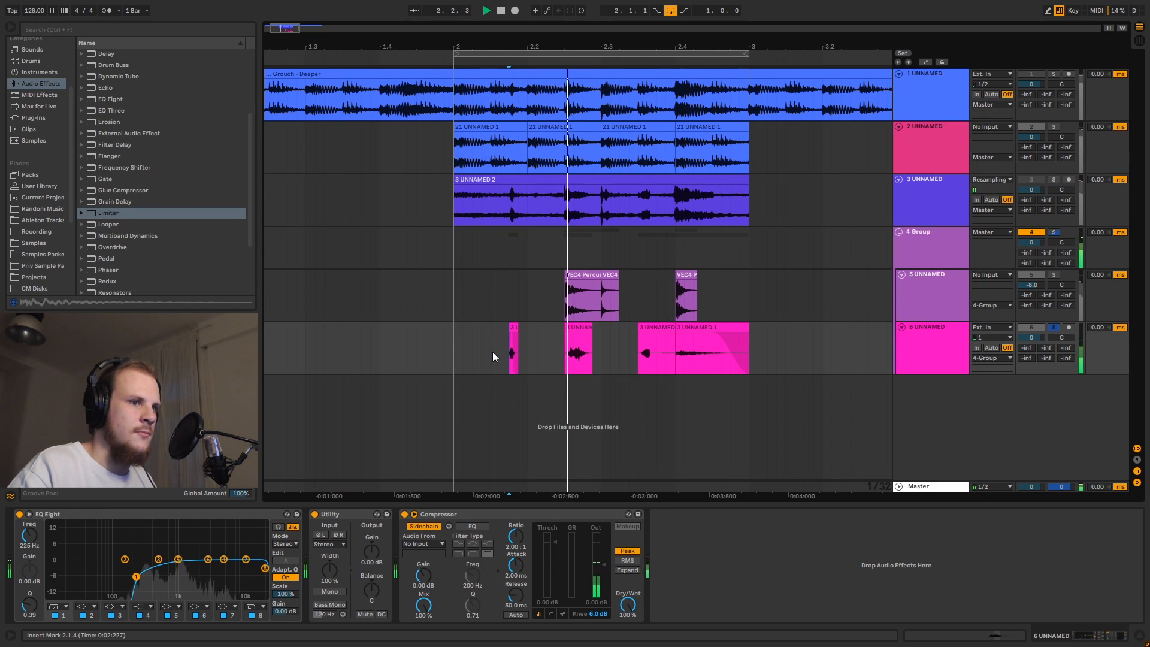
key(space)
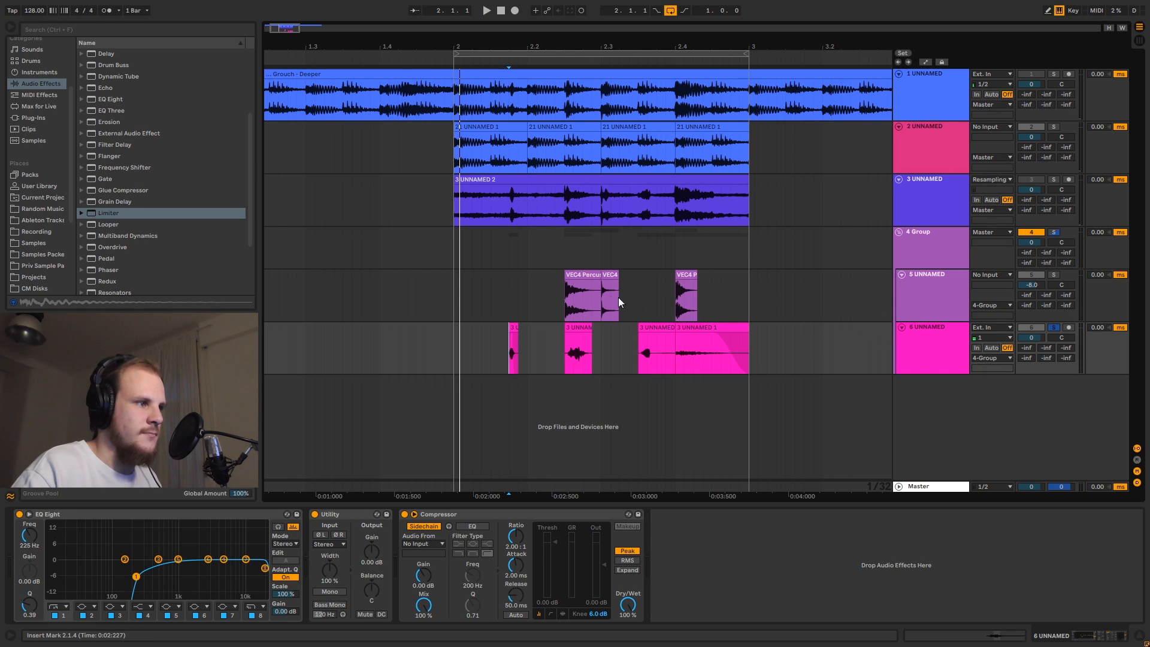
Solo track 5 inside the group and listen to its VEC4 percussion clips from 2.2.3
click(1053, 232)
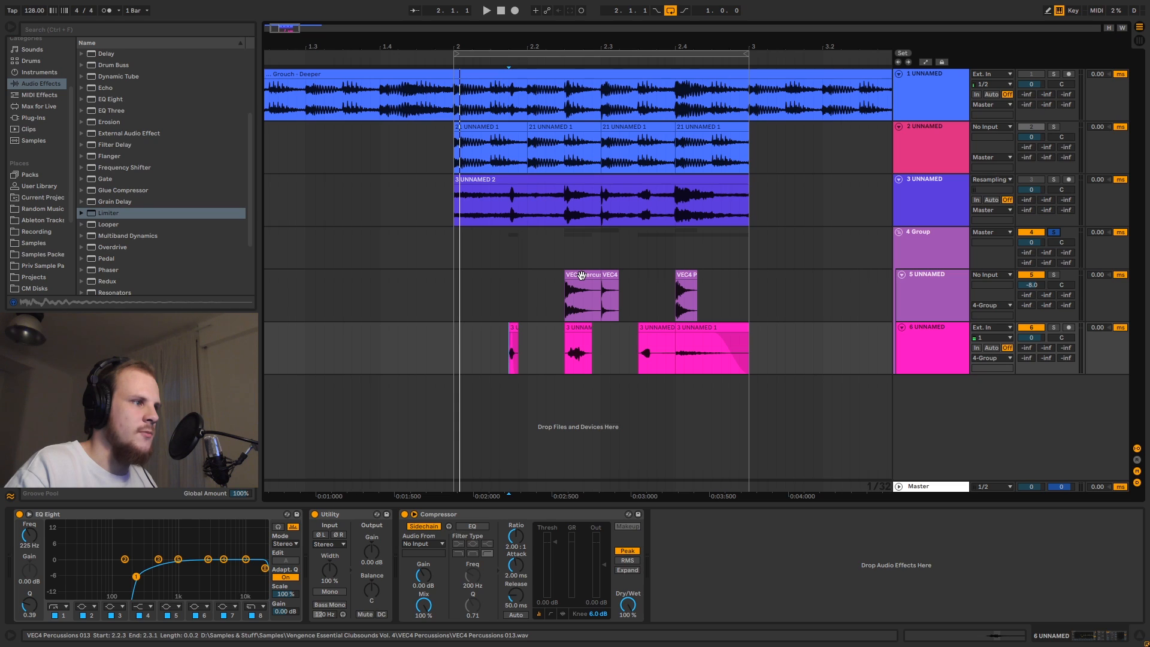
click(555, 289)
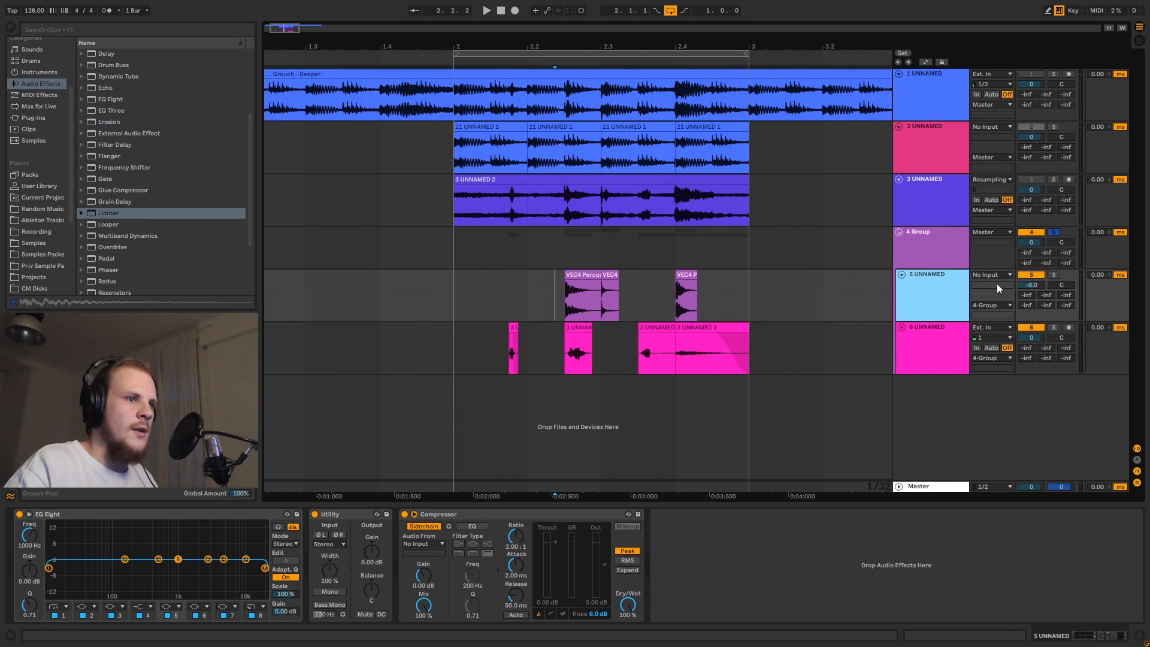
click(1053, 274)
click(583, 275)
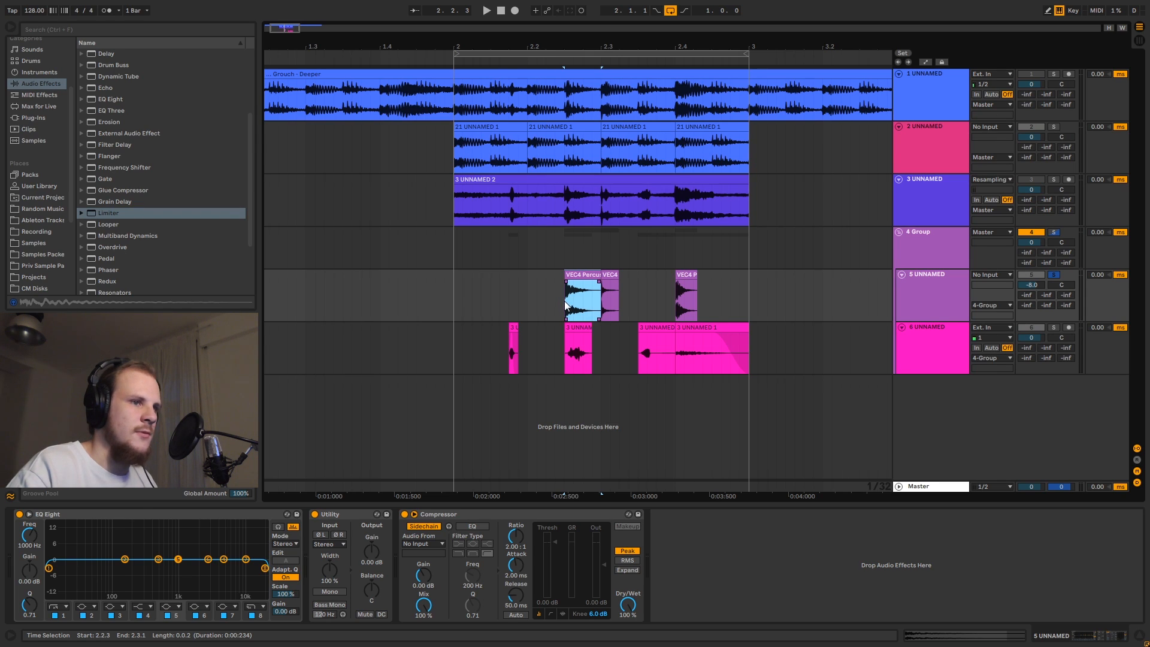
key(space)
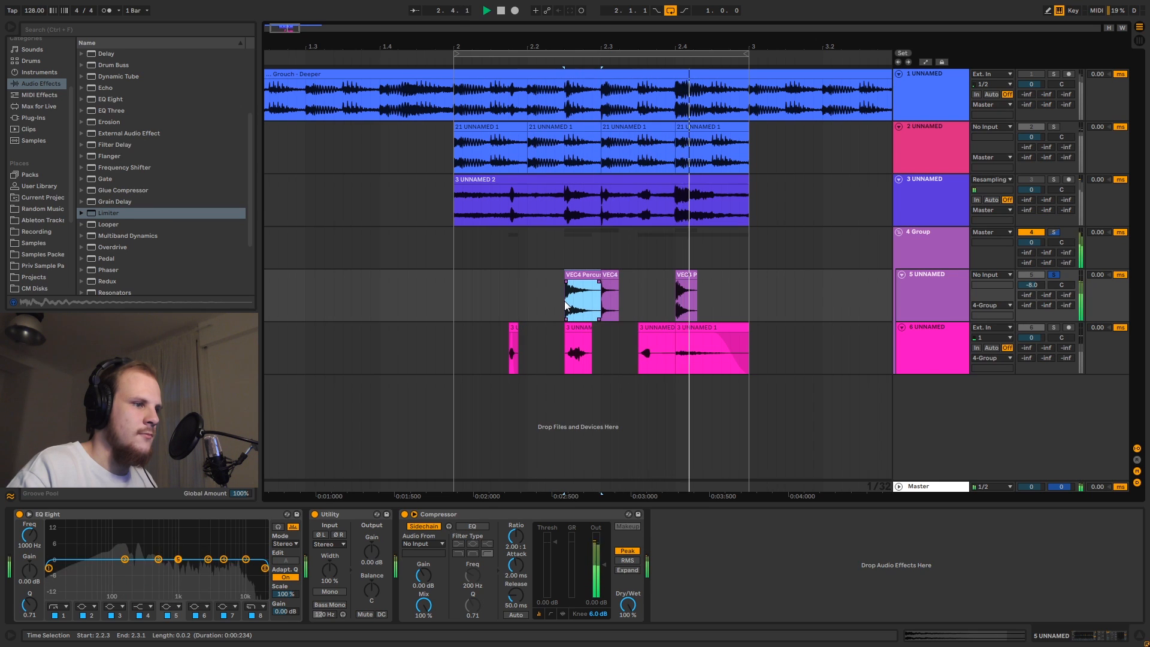
click(914, 315)
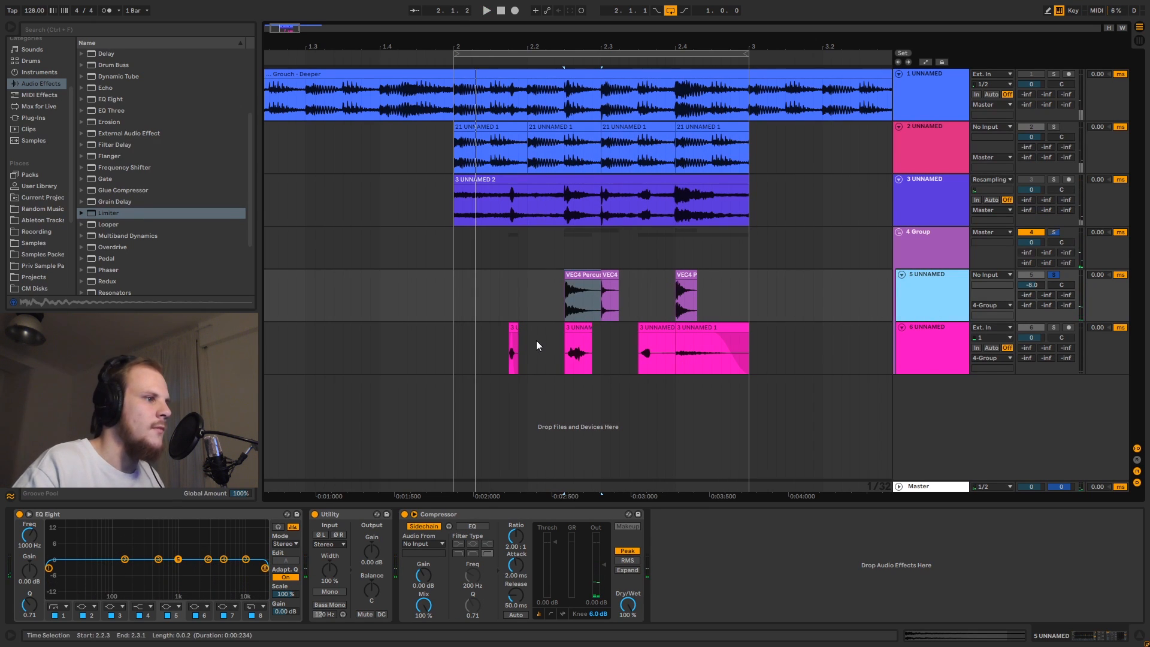
Examine the sample settings of the three VEC4 percussion clips on track 5, one after another
click(581, 275)
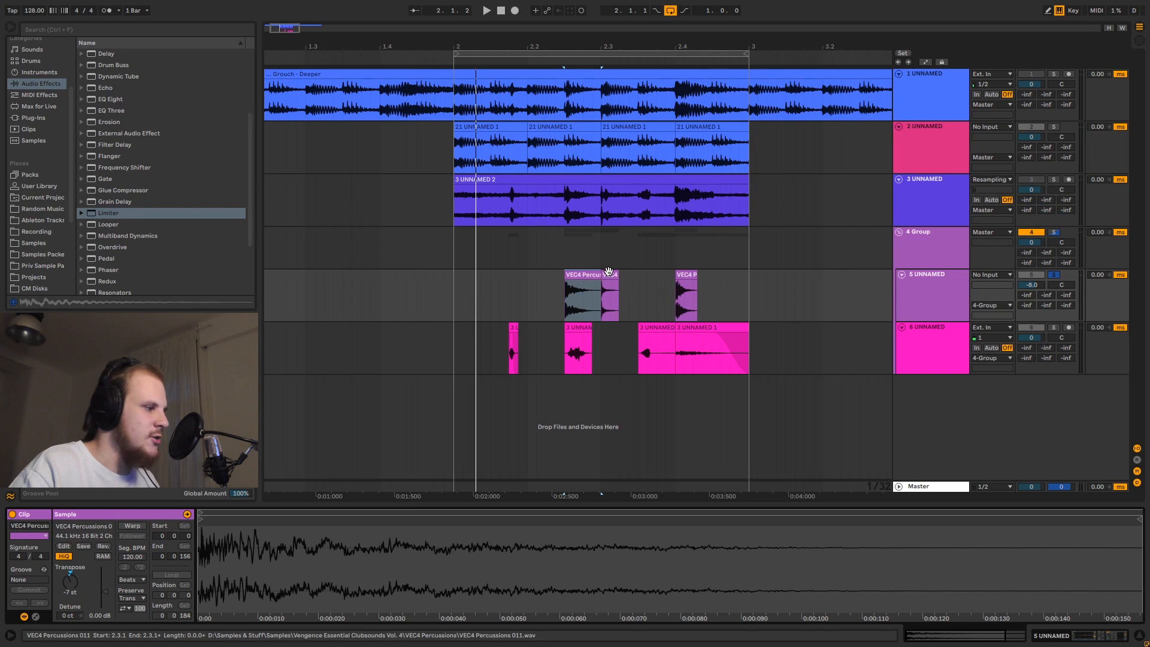
click(610, 293)
click(686, 296)
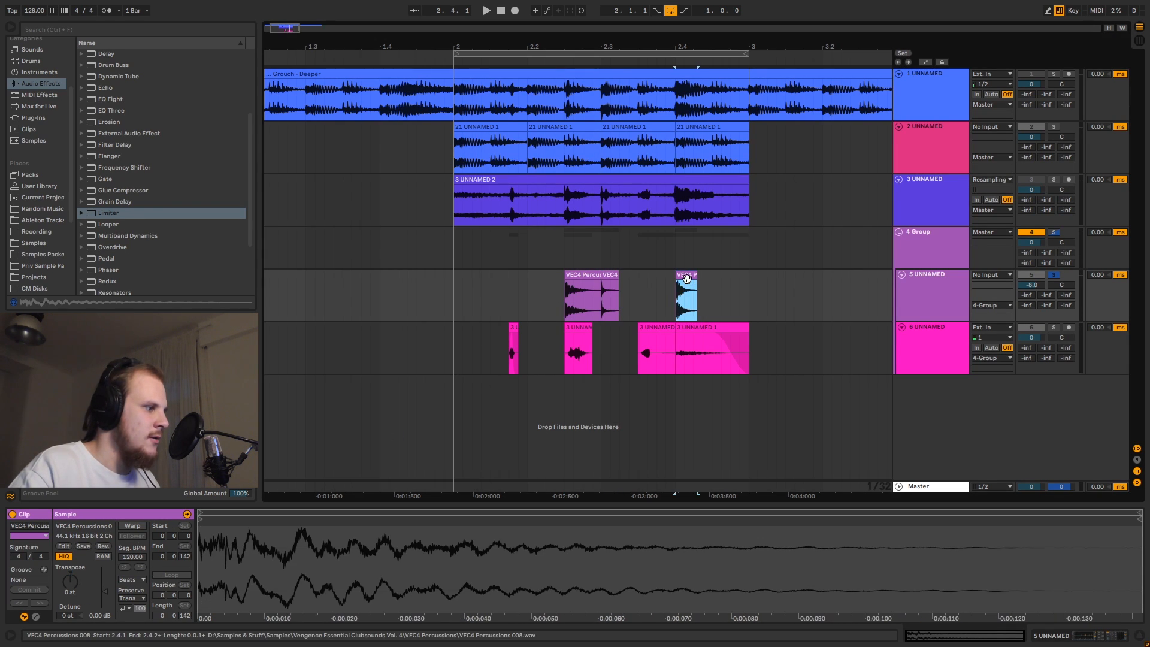
Examine the sample settings of the recorded clips on track 6 and of the percussion clip at 2.3.1 on track 5
click(705, 331)
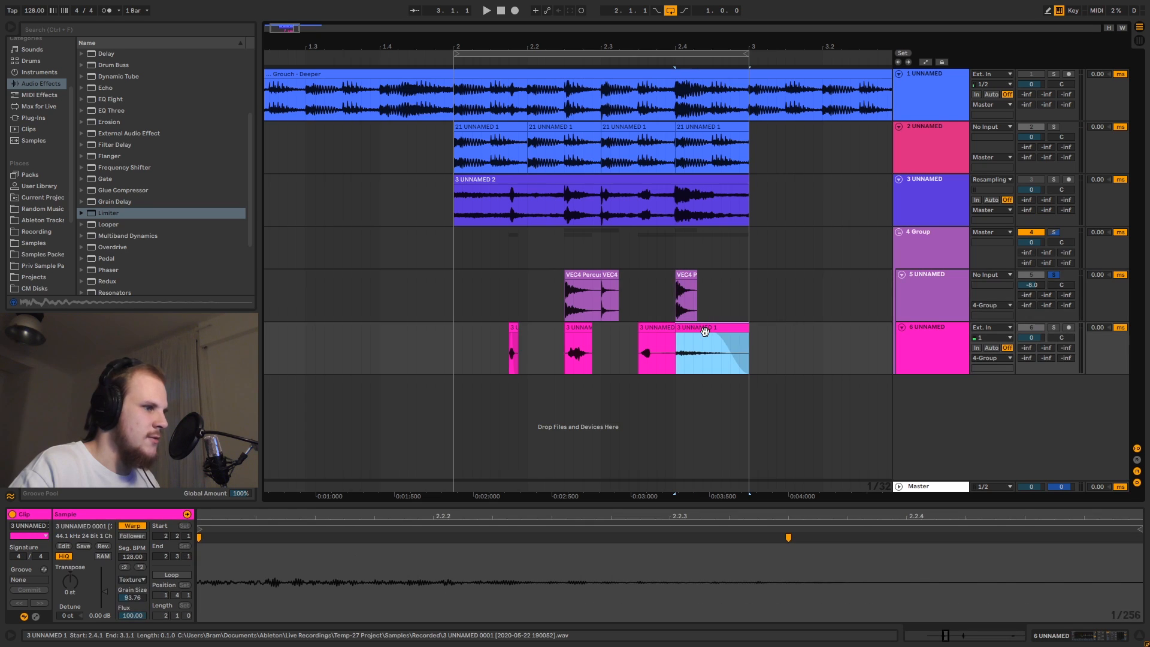
click(655, 334)
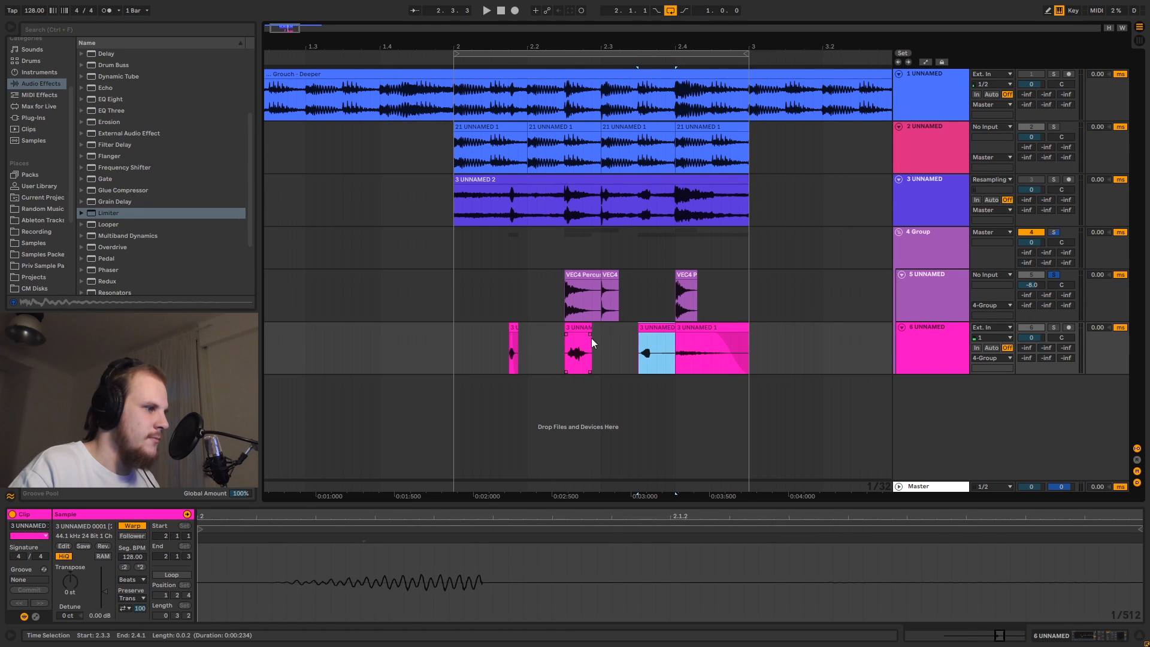
click(511, 330)
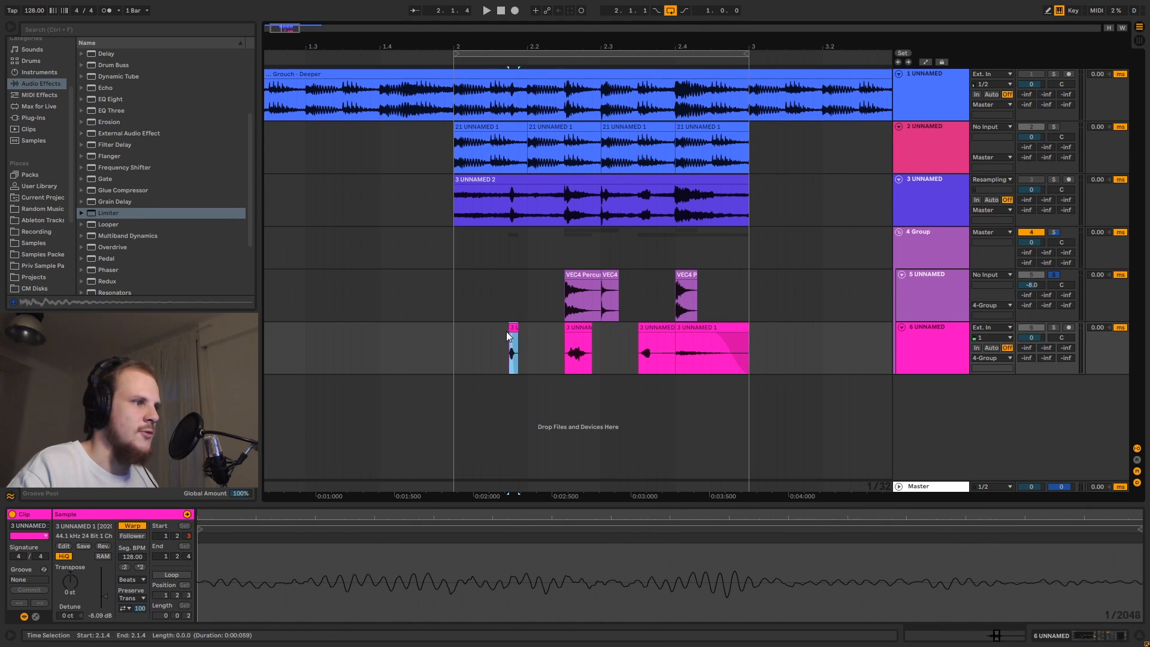
click(590, 282)
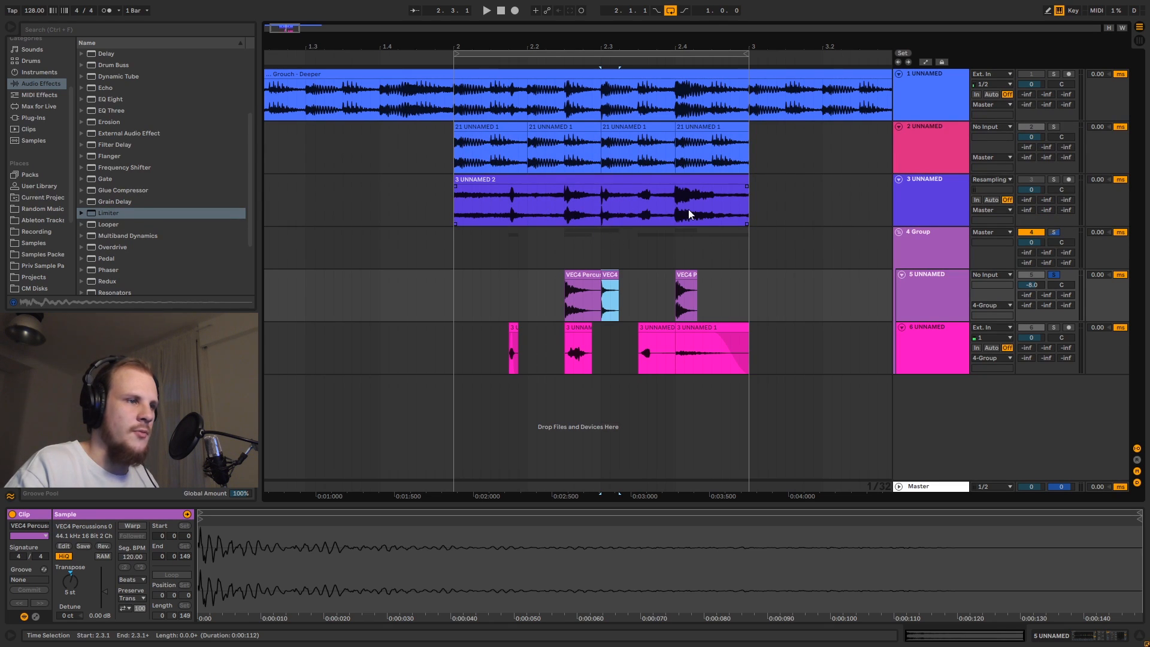
Show the 4 Group's effect chain and listen to both of its layers soloed together from 2.1.1
click(928, 242)
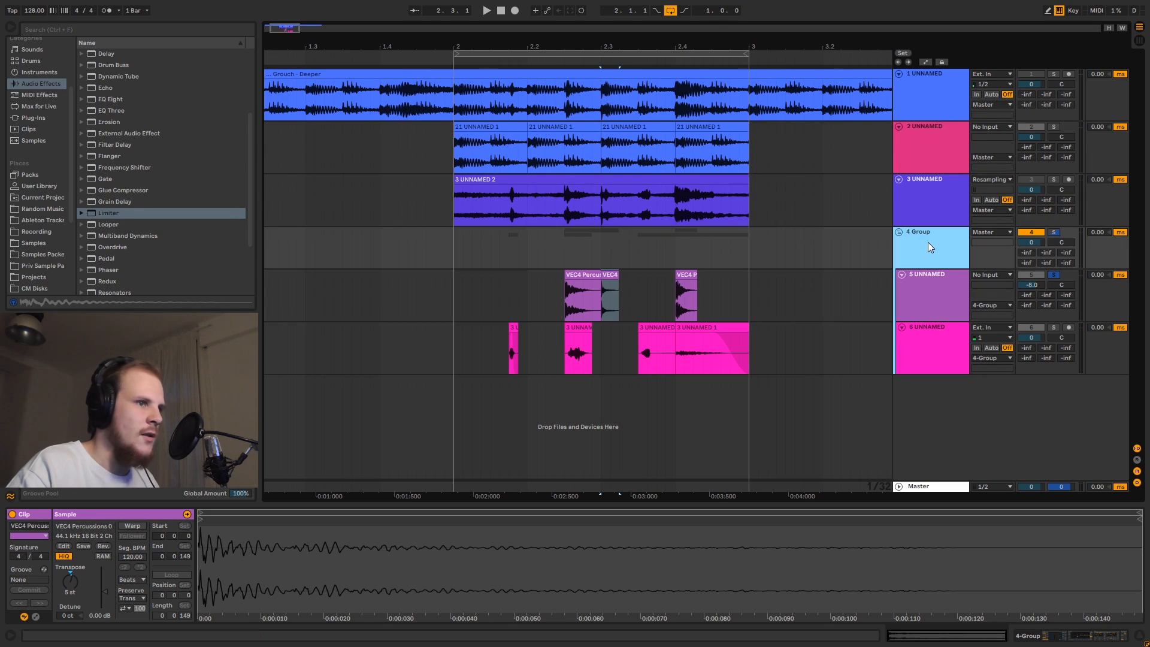
double_click(934, 247)
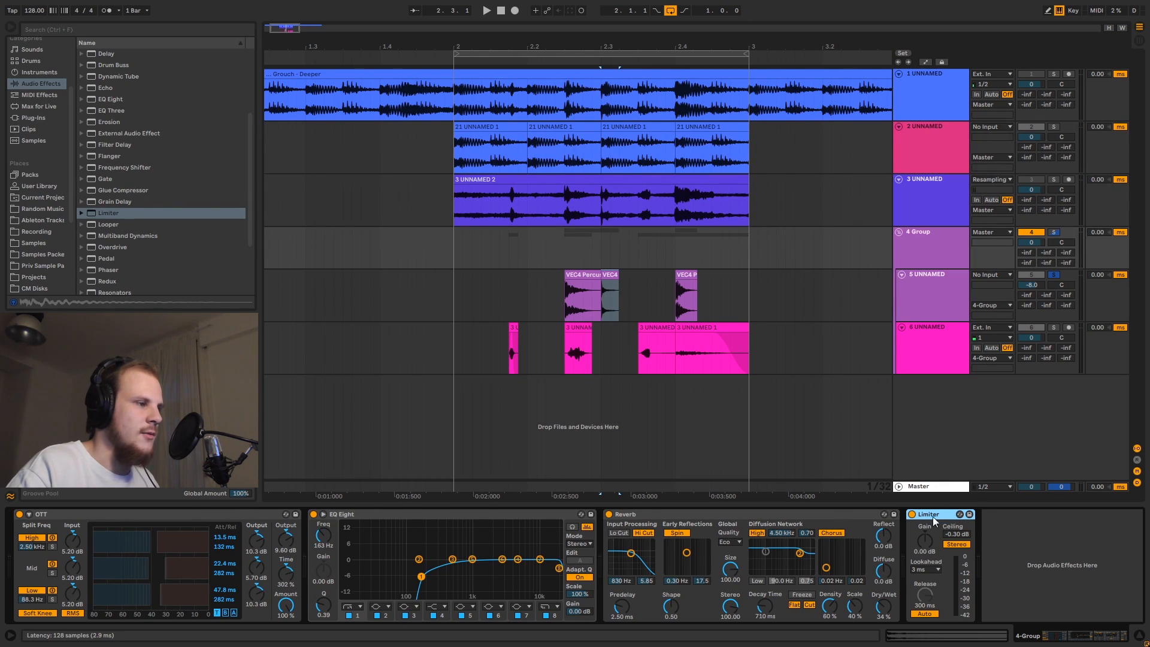
click(452, 240)
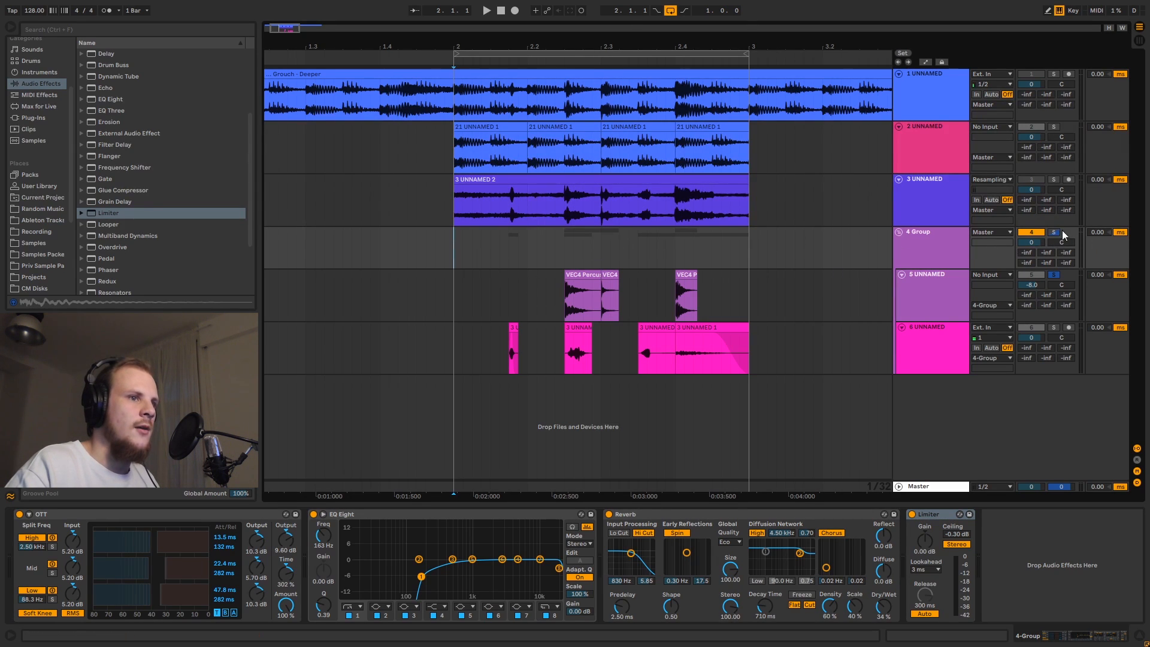
click(462, 241)
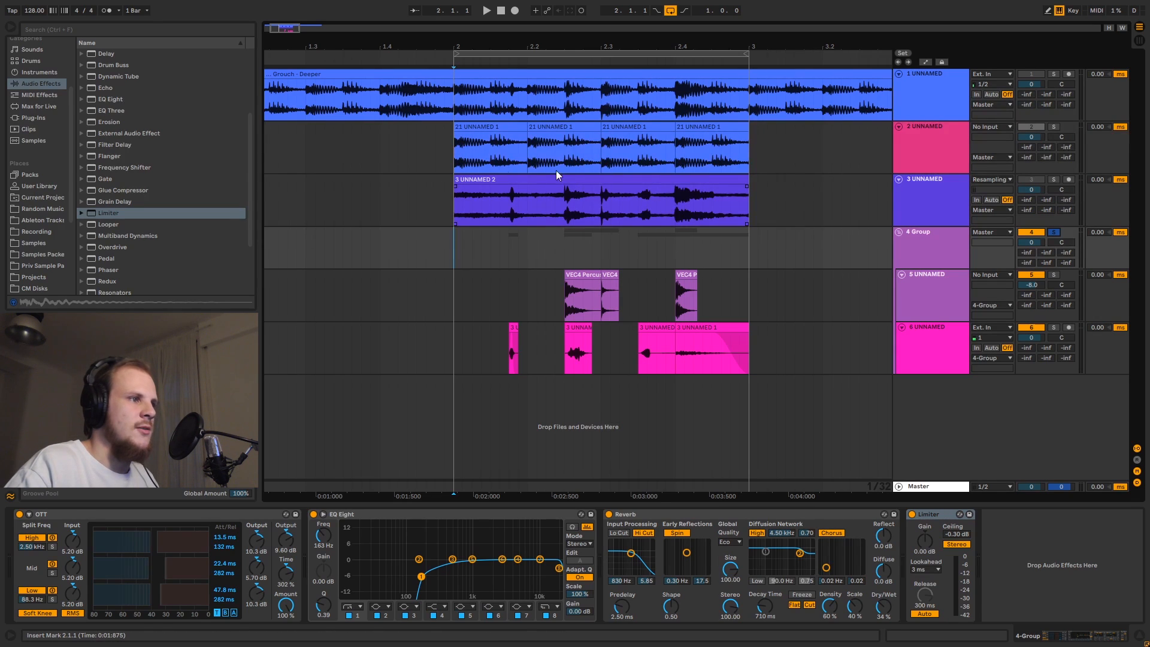
key(space)
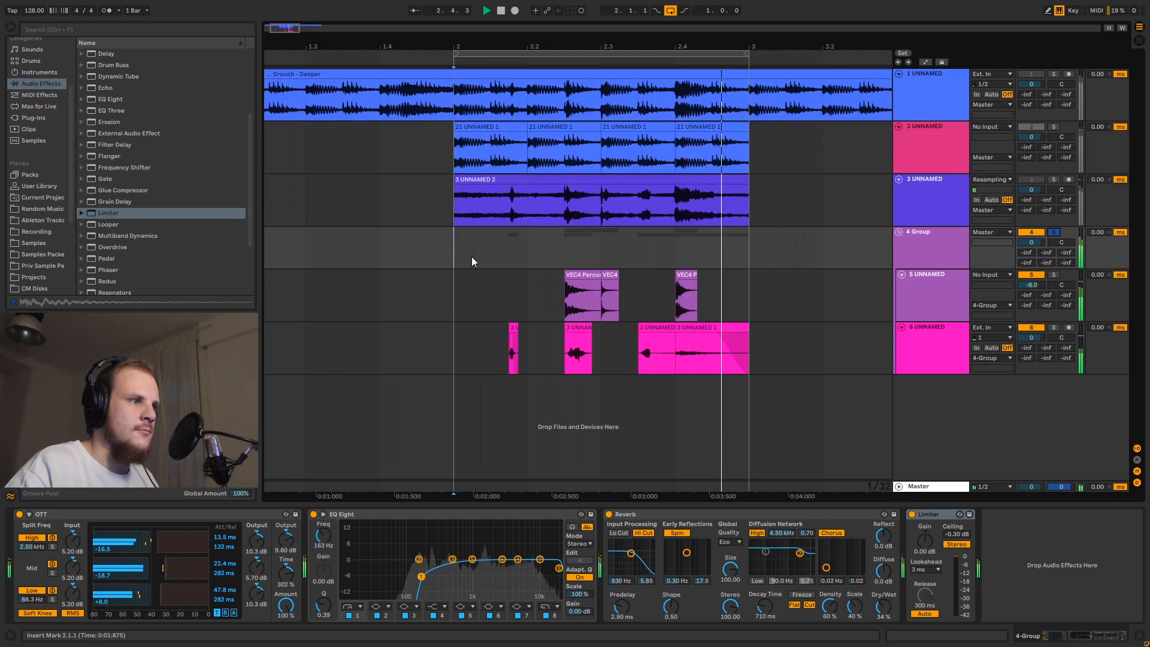
Solo track 3 during playback to compare the resampled clip with the layered group, stop playback and turn the solo off
click(1054, 180)
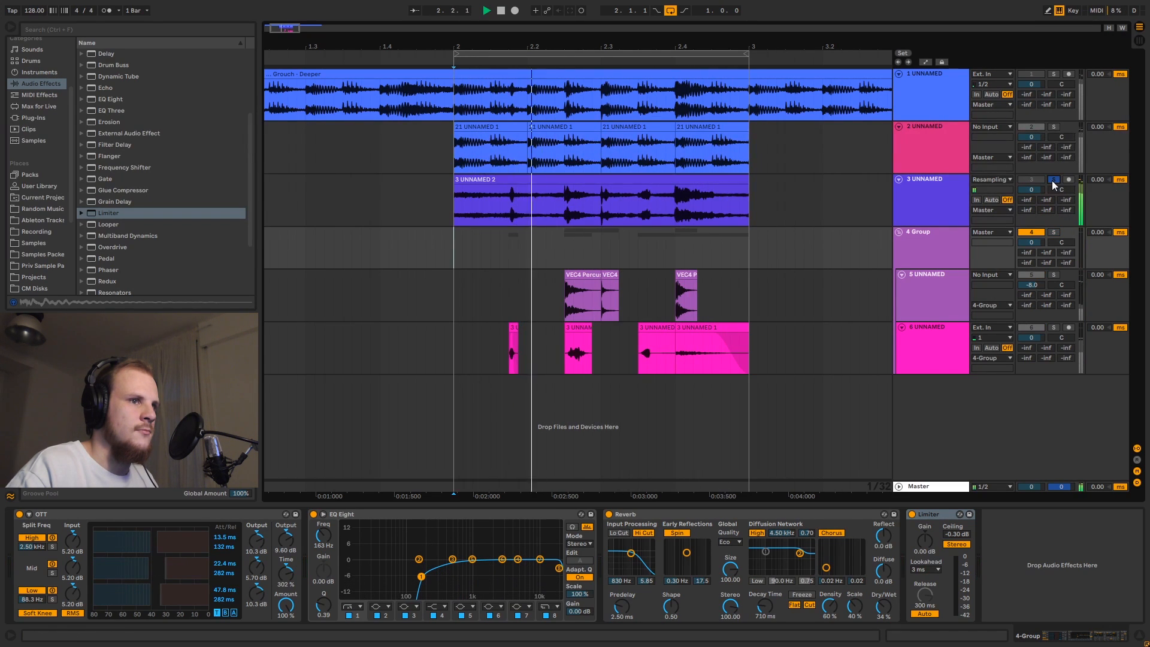
key(space)
click(1054, 179)
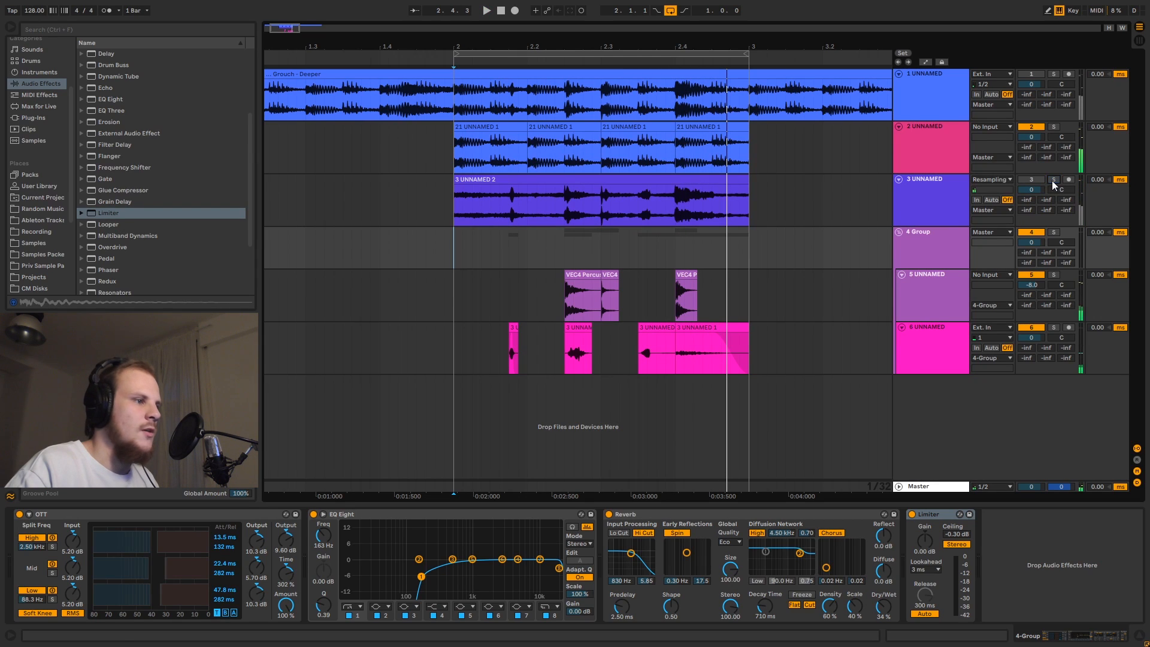
Select the whole resampled clip on track 3, from 2.1.1 to 3.1.1
click(477, 329)
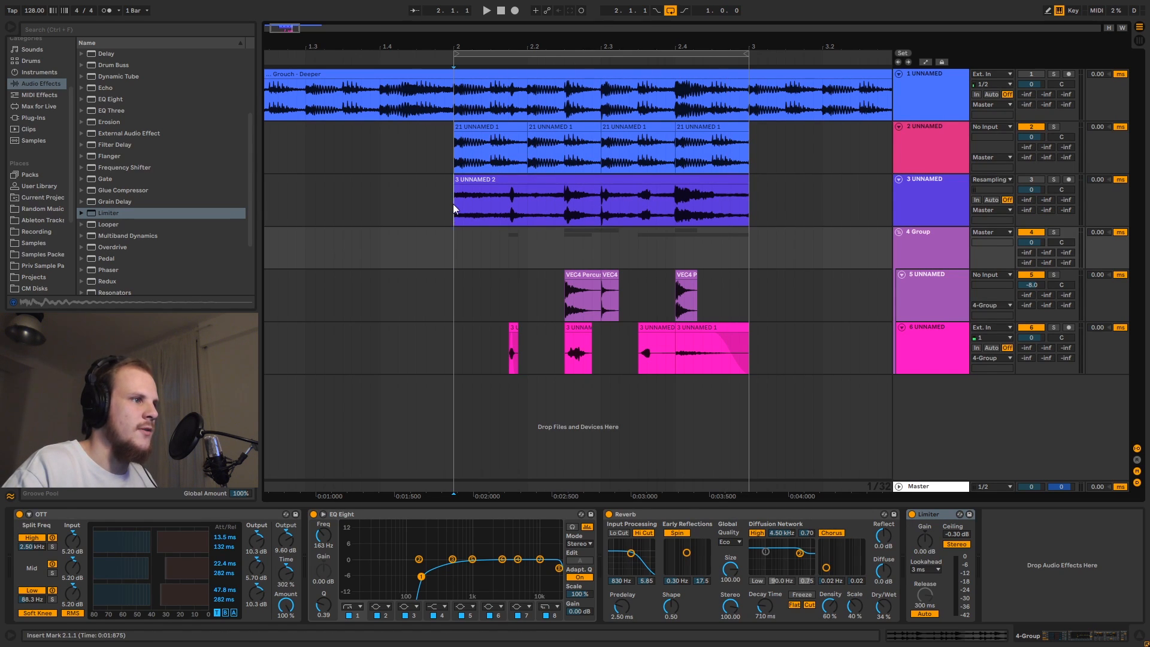
drag(452, 203, 746, 207)
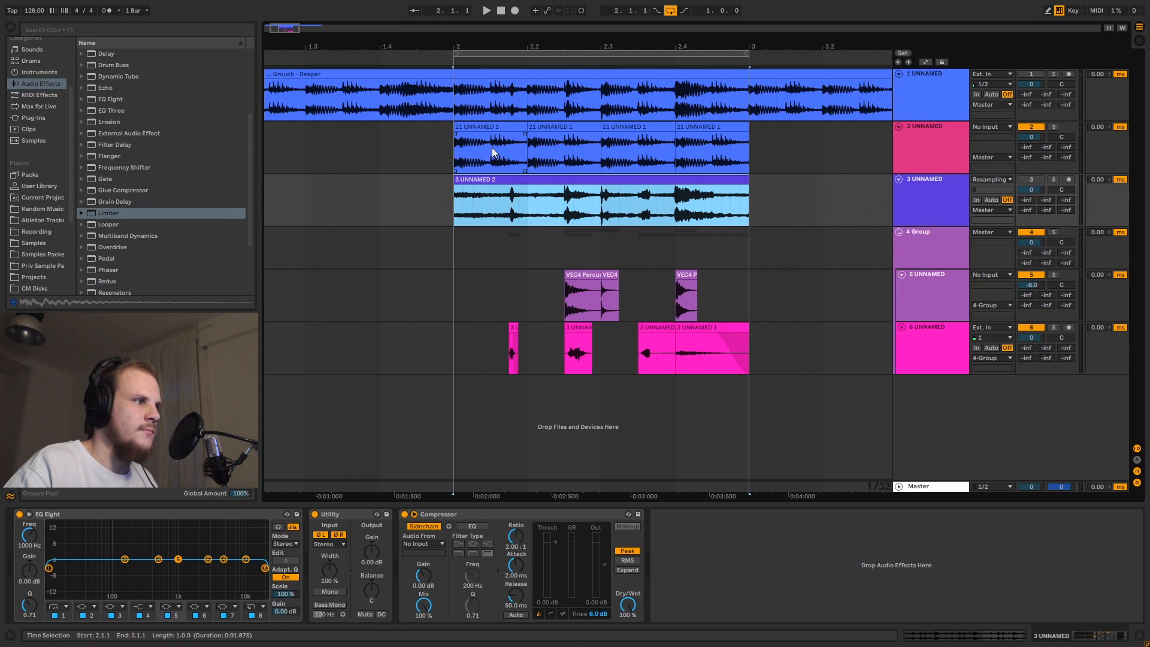
Select the section starting at 2.1.3 on track 2, and the beat from 1.2.1 to 1.3.1 in the Grouch - Deeper clip on track 1
drag(491, 148, 519, 148)
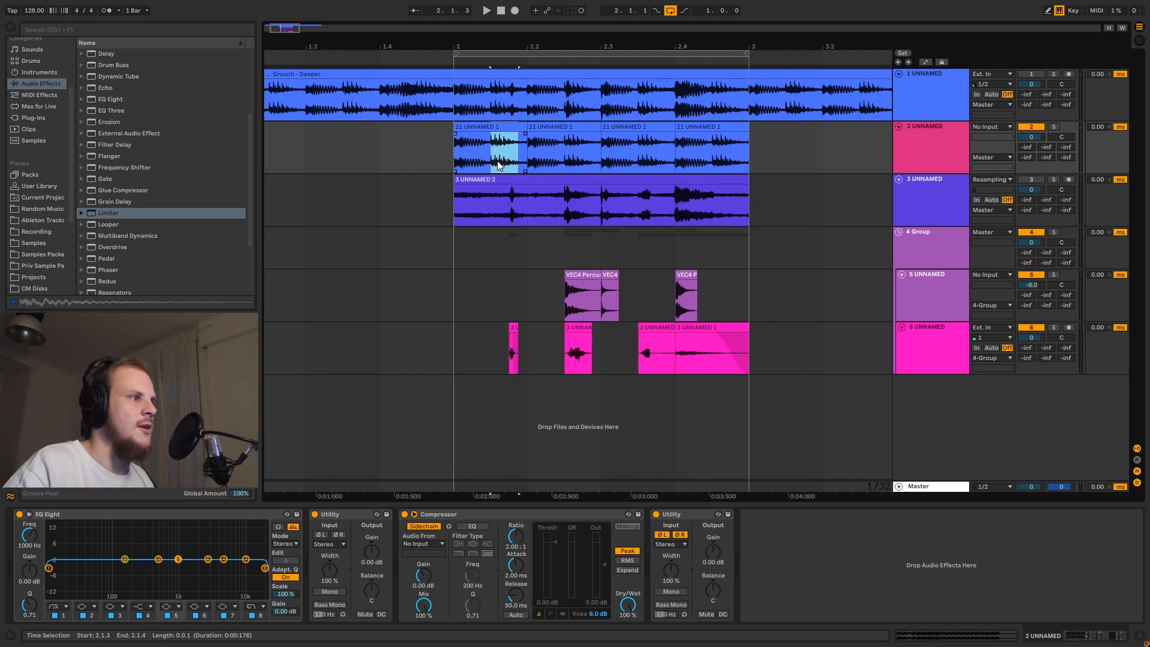
drag(497, 45, 491, 24)
drag(324, 100, 358, 102)
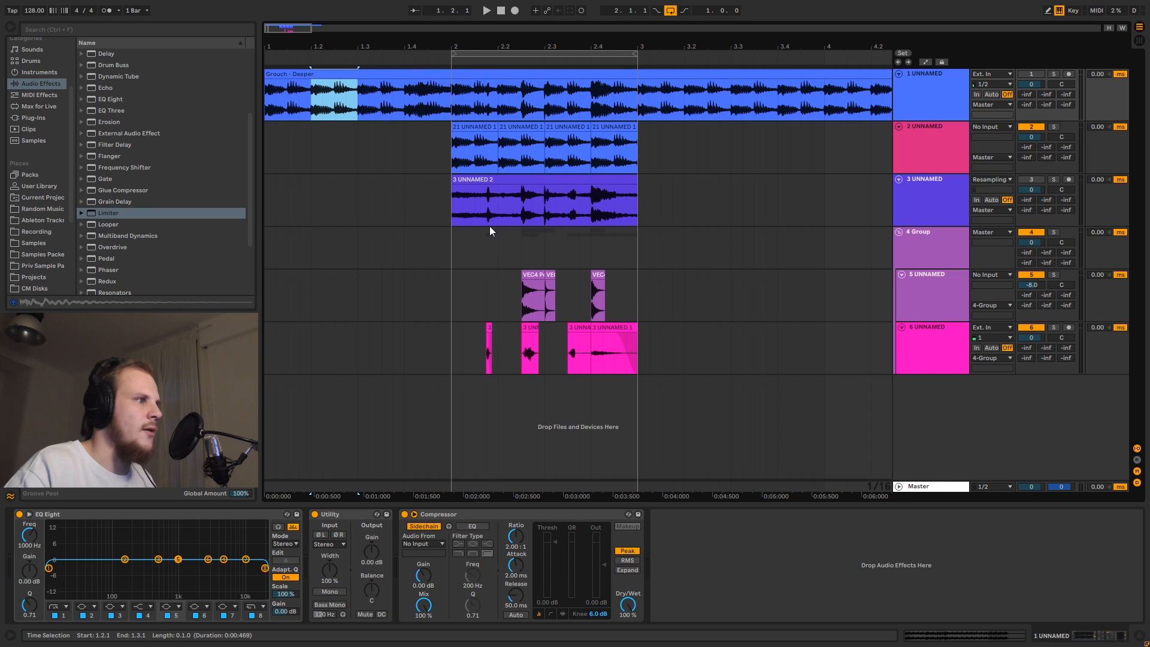